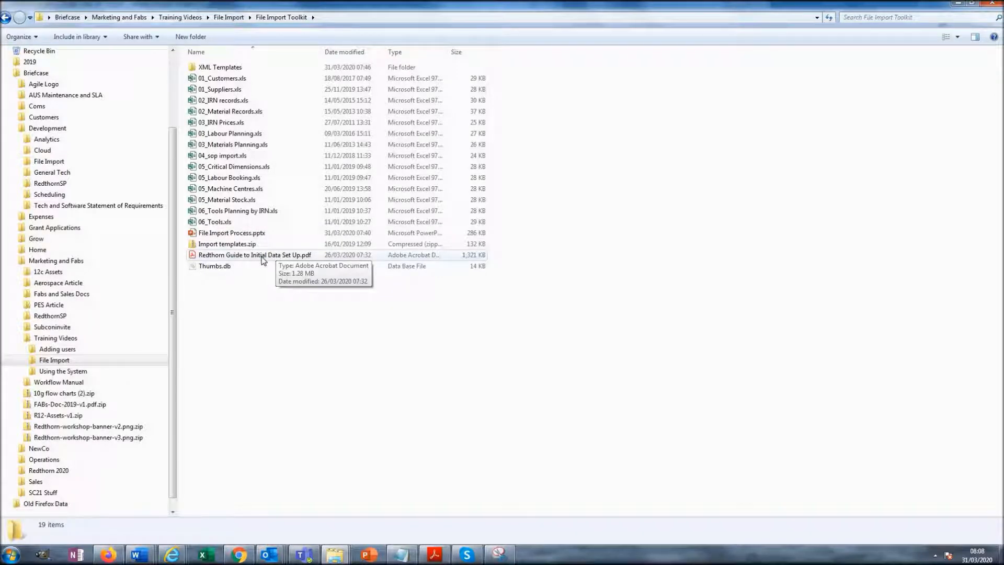
Open Redthorn Guide to Initial Data Set Up.pdf and read through its file import notes and Customers section
{"action": "double_click", "coordinate": [264, 256]}
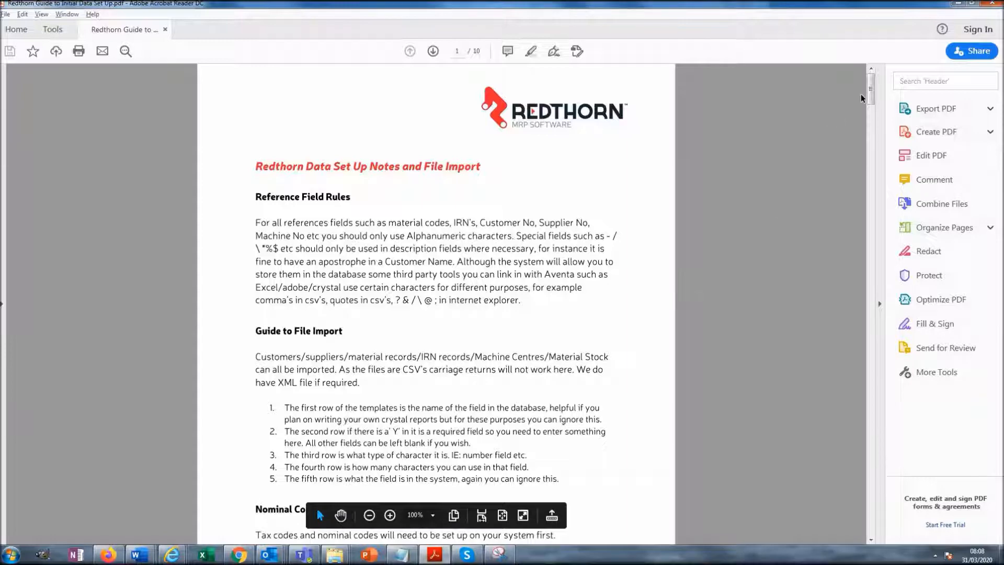
{"action": "left_click_drag", "start_coordinate": [872, 97], "coordinate": [871, 185]}
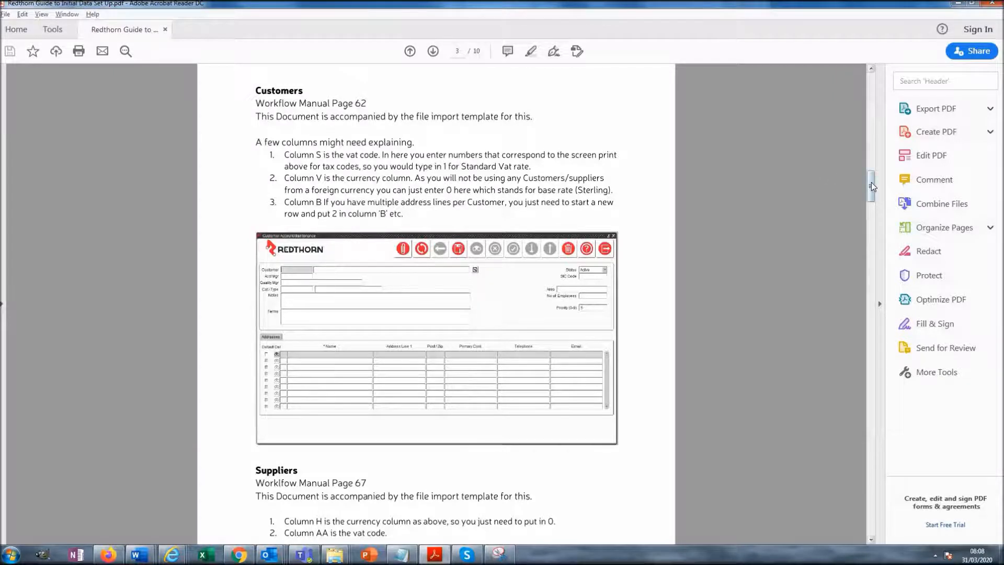
{"action": "left_click_drag", "start_coordinate": [872, 183], "coordinate": [896, 60]}
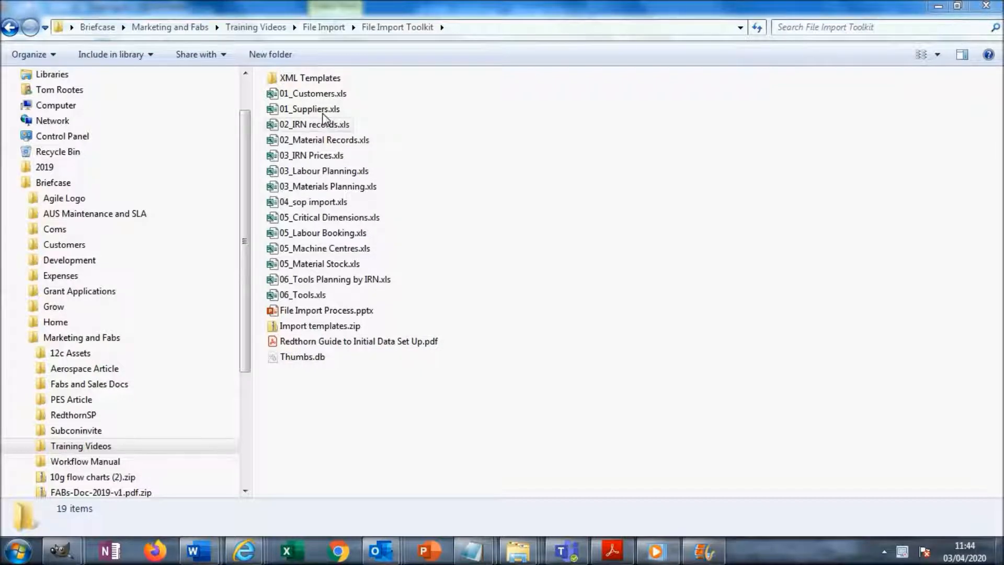
Open the 01_Customers.xls template in a maximized window and show its columns from column A
{"action": "left_click", "coordinate": [305, 97]}
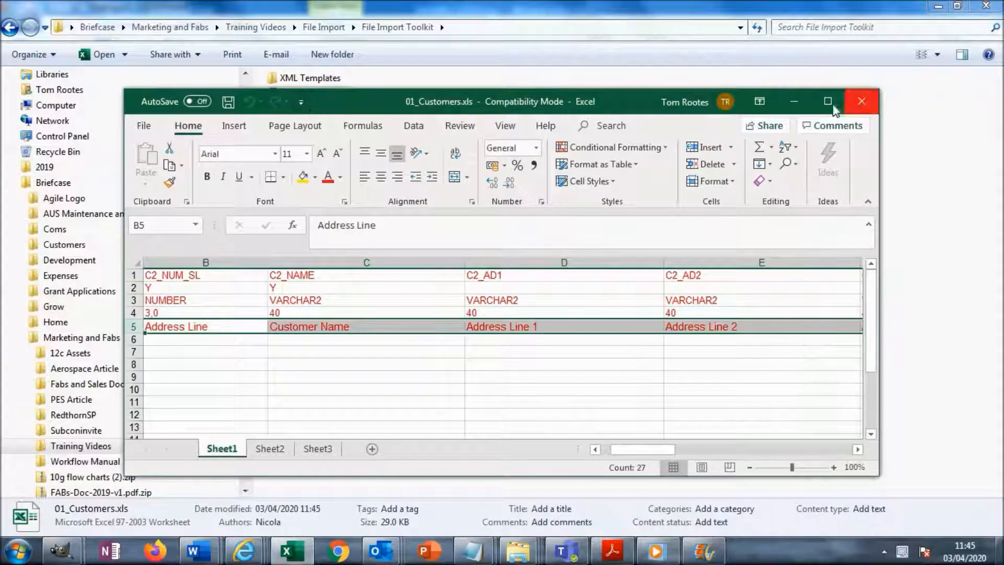
{"action": "left_click", "coordinate": [828, 101]}
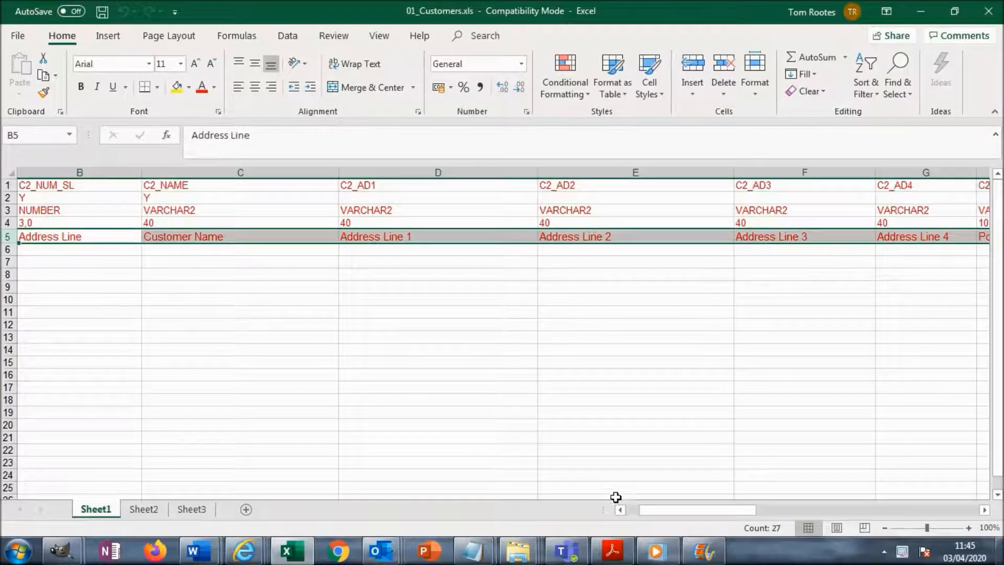
{"action": "left_click", "coordinate": [628, 509]}
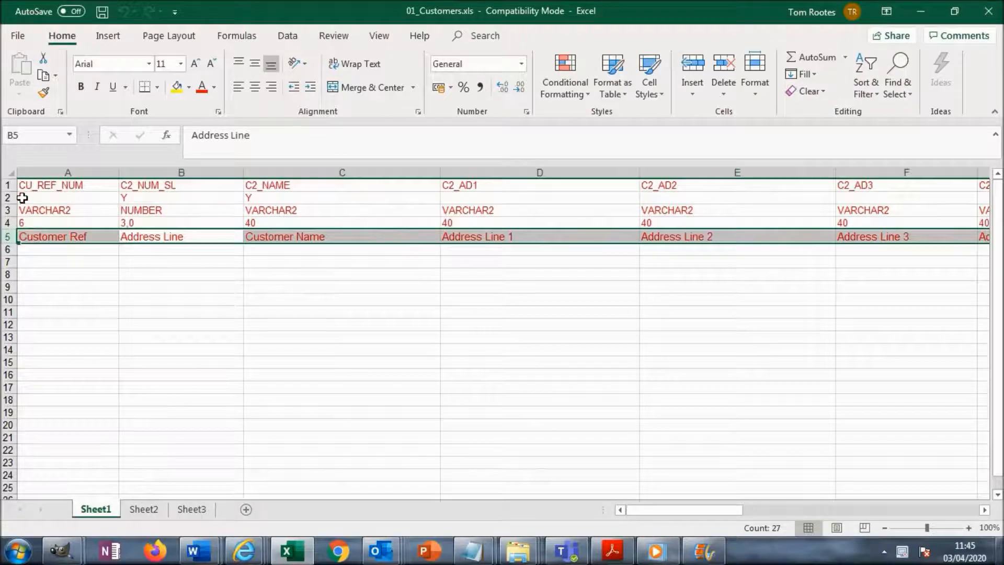
Examine rows 1 to 5 of the customer template for field names, required flags, data types, character limits and column labels
{"action": "left_click", "coordinate": [6, 185]}
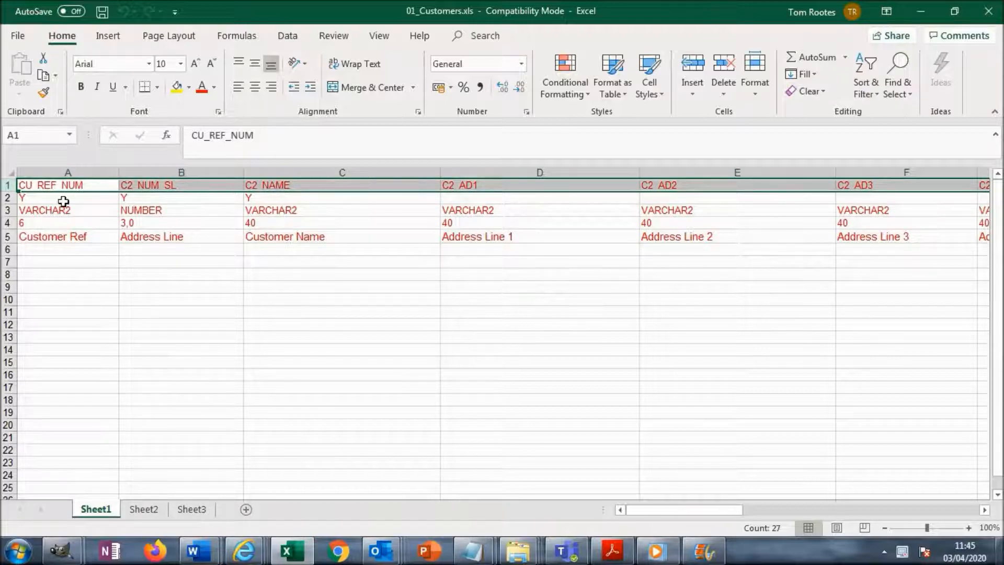
{"action": "left_click", "coordinate": [5, 198]}
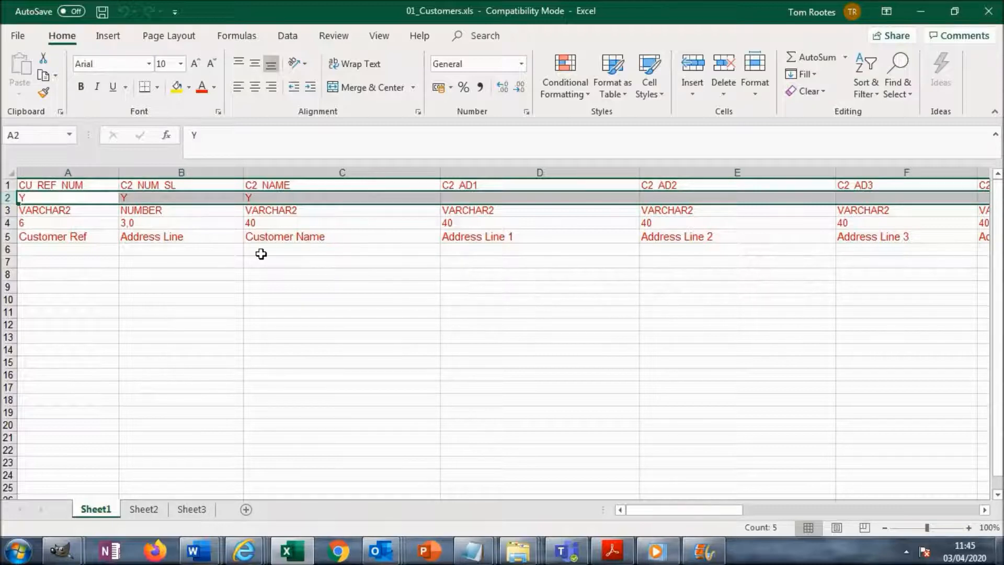
{"action": "left_click", "coordinate": [7, 210]}
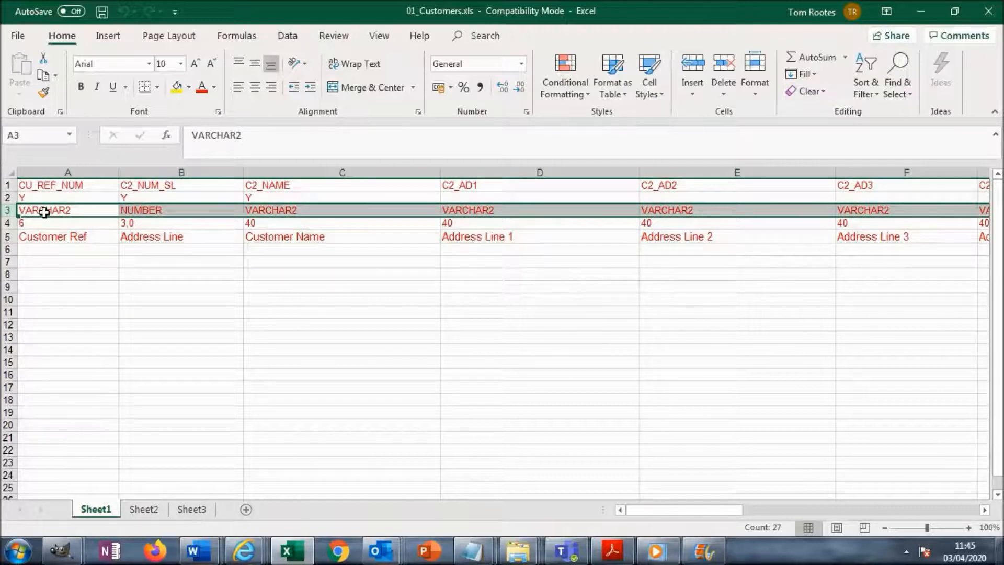
{"action": "left_click", "coordinate": [167, 211]}
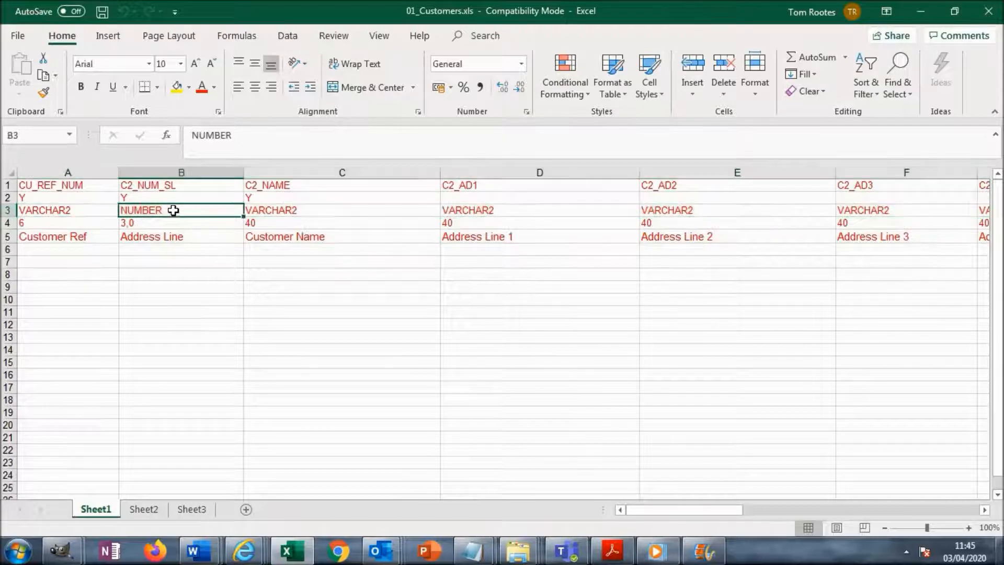
{"action": "left_click", "coordinate": [171, 172]}
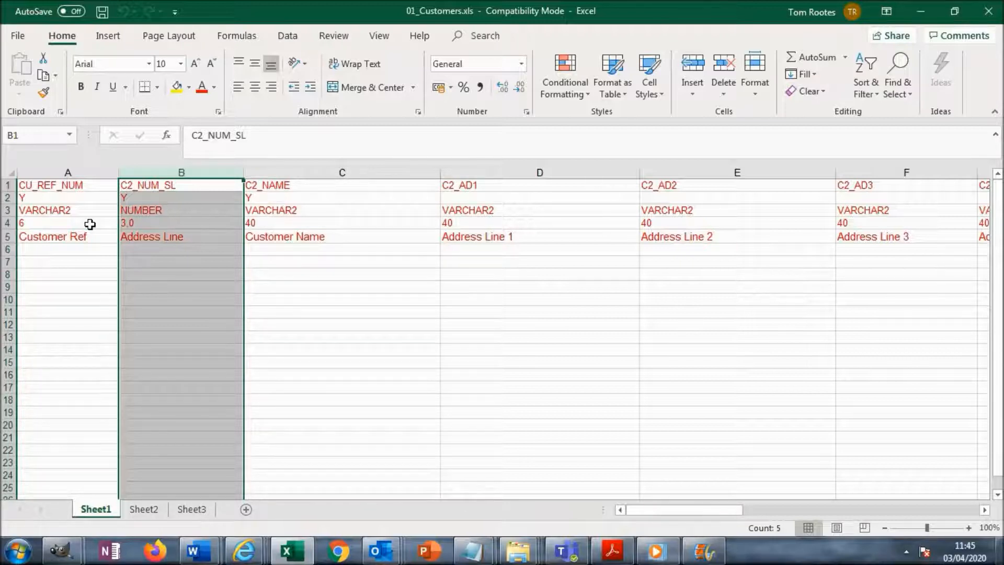
{"action": "left_click", "coordinate": [4, 224]}
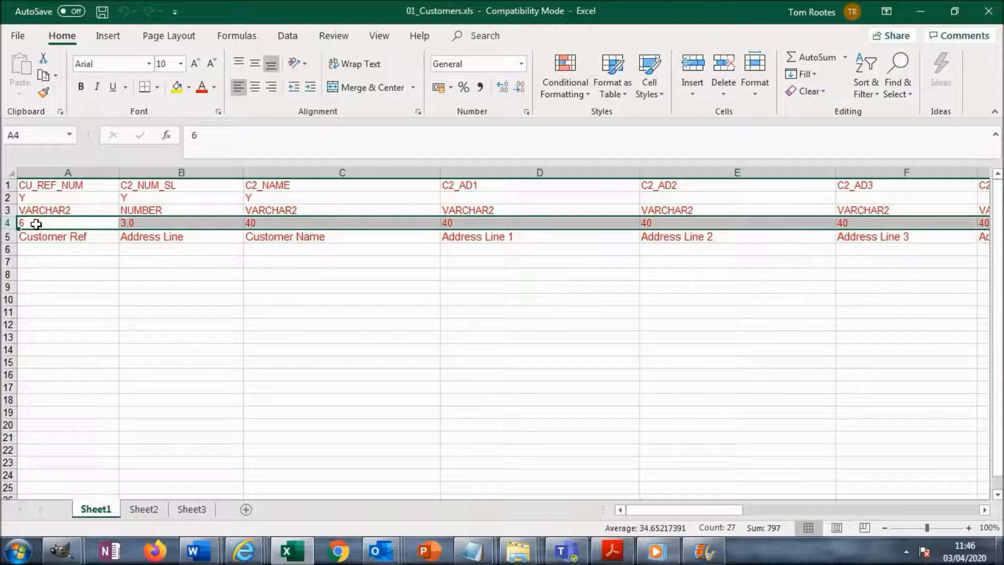
{"action": "left_click", "coordinate": [145, 222]}
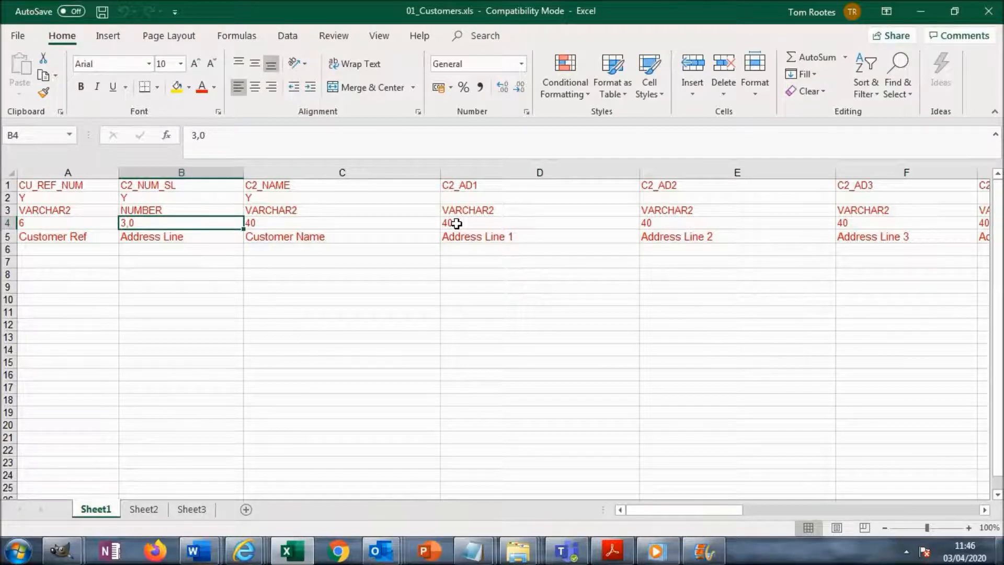
{"action": "left_click", "coordinate": [7, 236]}
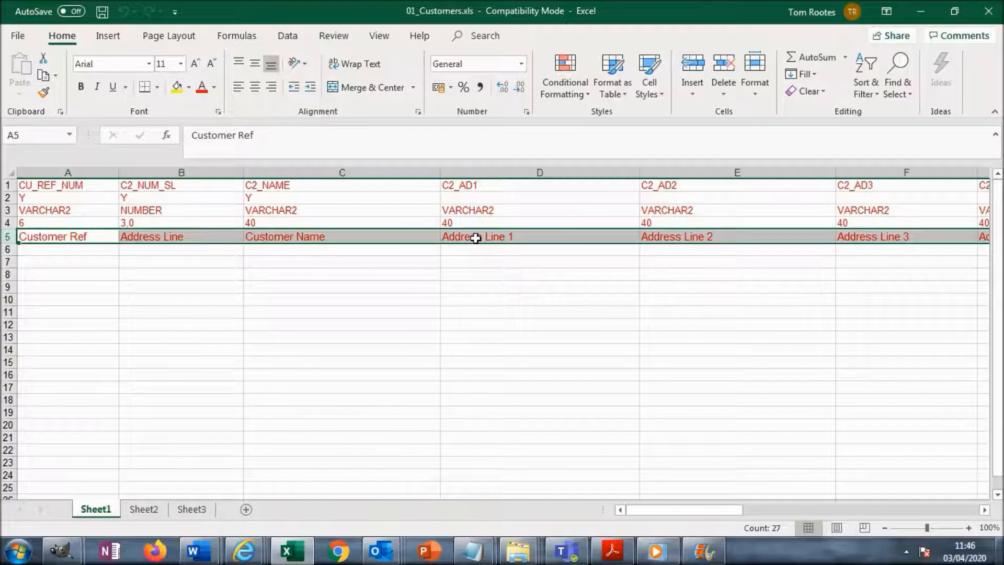
{"action": "left_click_drag", "start_coordinate": [736, 512], "coordinate": [662, 498]}
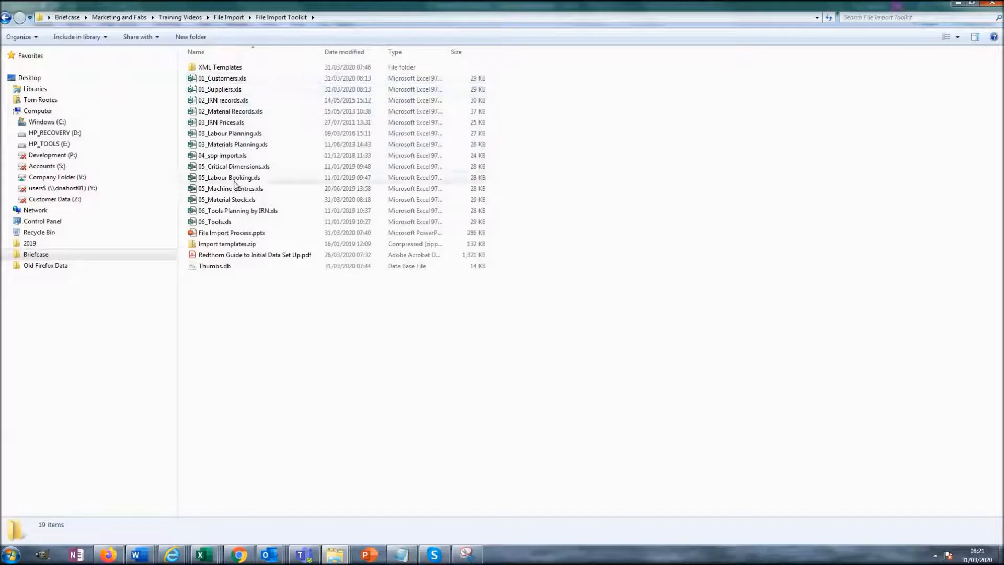
Open 01_Suppliers.xls from the File Import Demo folder and select the supplier record in row 6
{"action": "left_click", "coordinate": [230, 18]}
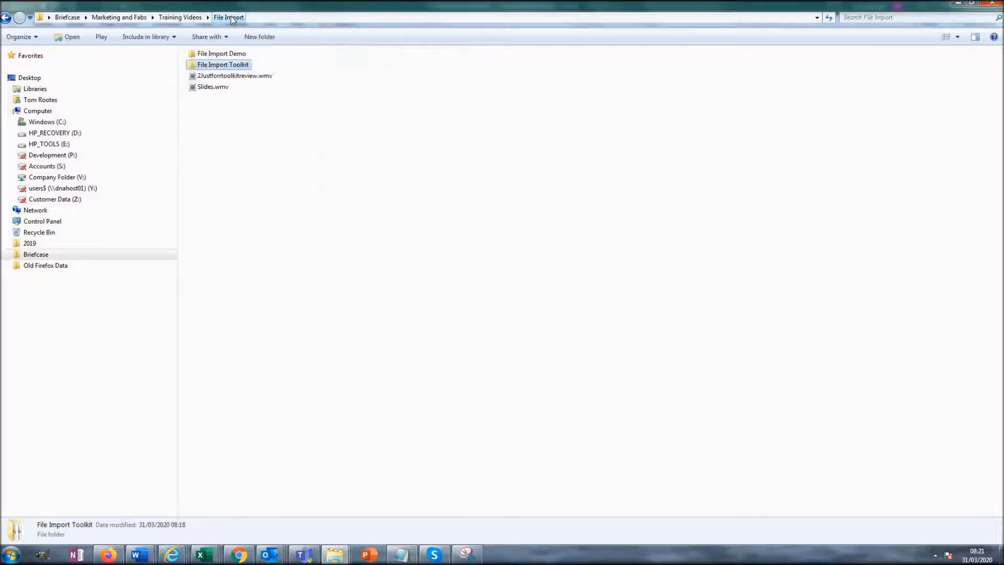
{"action": "left_click", "coordinate": [226, 54]}
{"action": "double_click", "coordinate": [226, 54]}
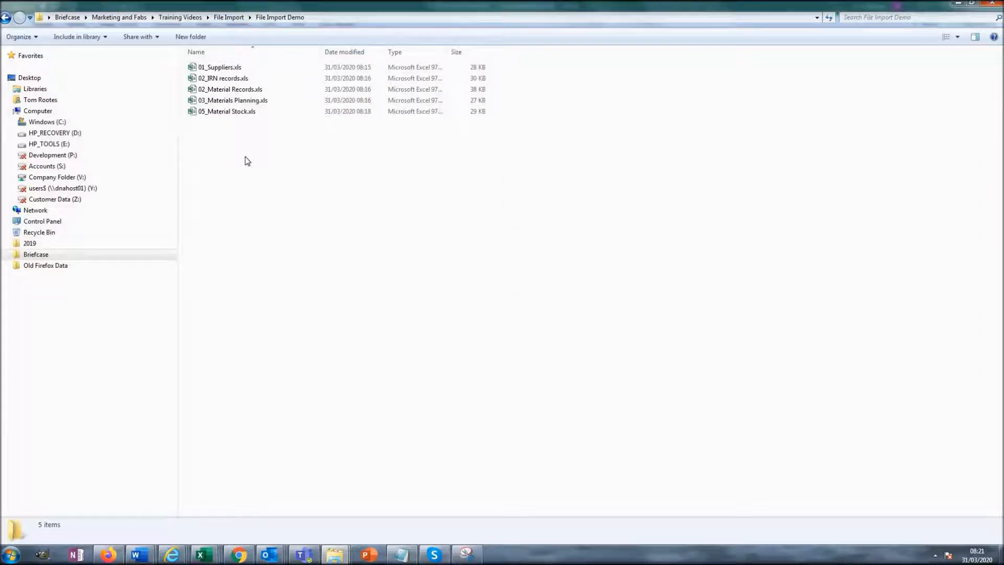
{"action": "double_click", "coordinate": [226, 68]}
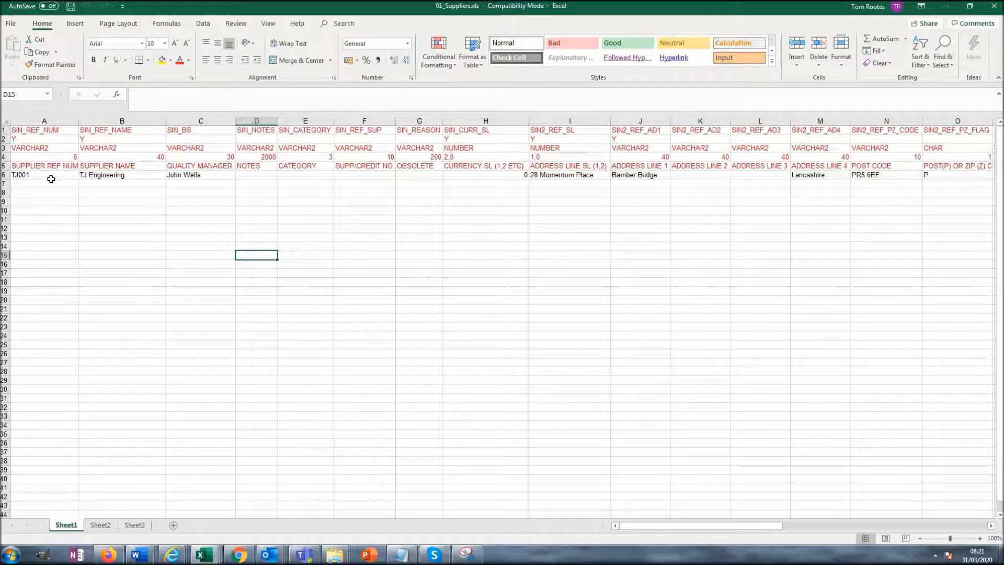
{"action": "left_click", "coordinate": [5, 176]}
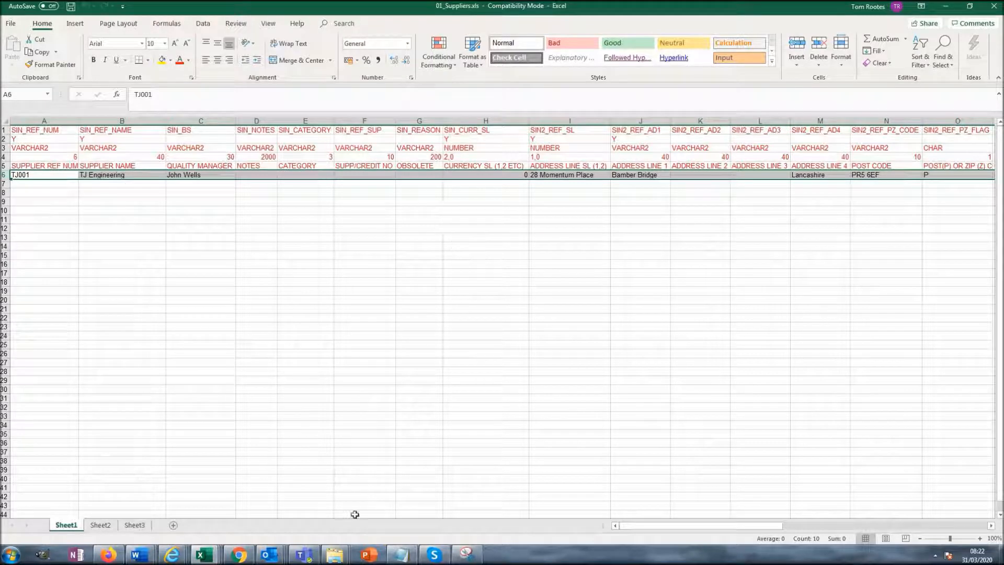
Return to the File Import Demo folder and open 02_IRN records.xls to view its record
{"action": "left_click", "coordinate": [335, 555]}
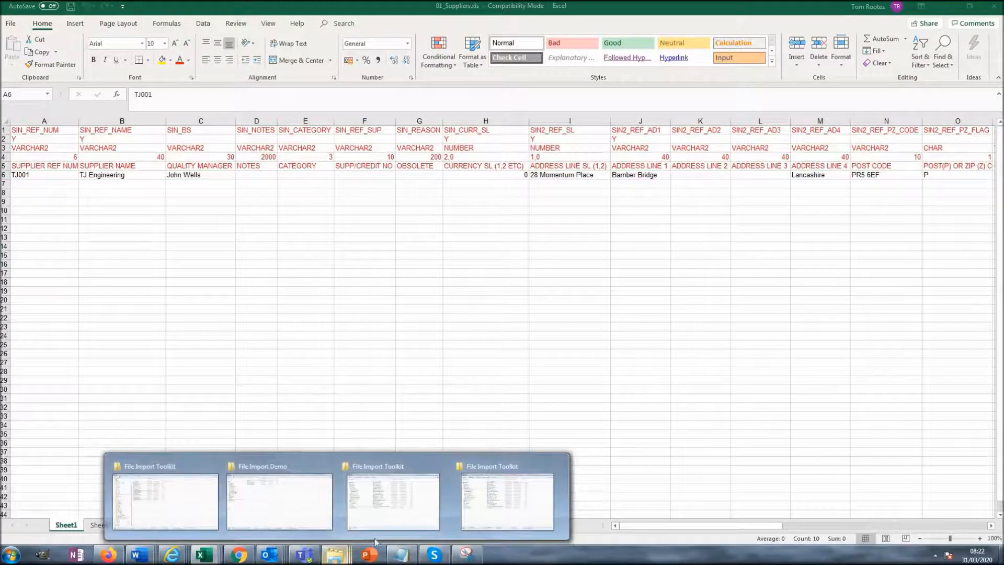
{"action": "left_click", "coordinate": [310, 462]}
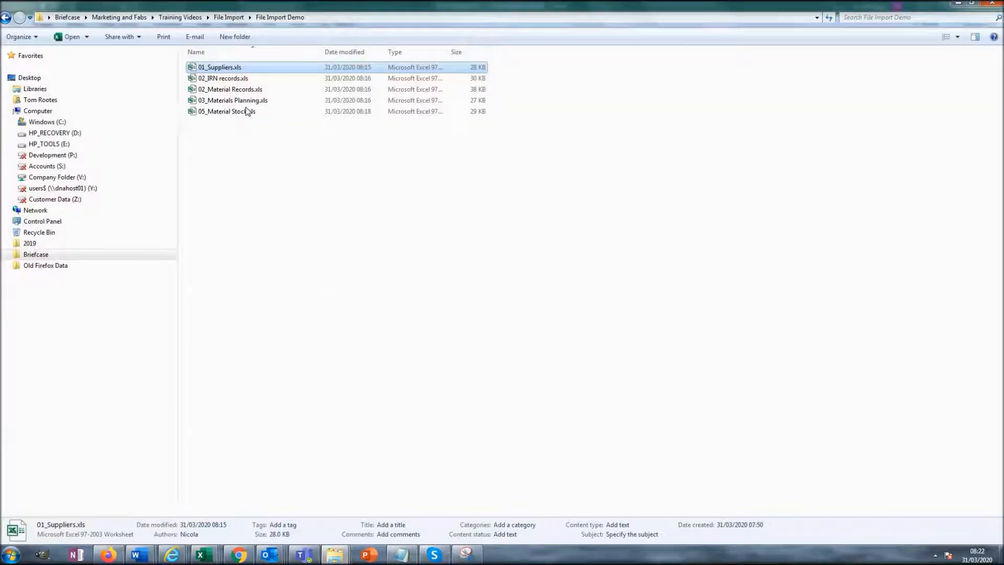
{"action": "key", "text": "Return"}
{"action": "left_click", "coordinate": [235, 80]}
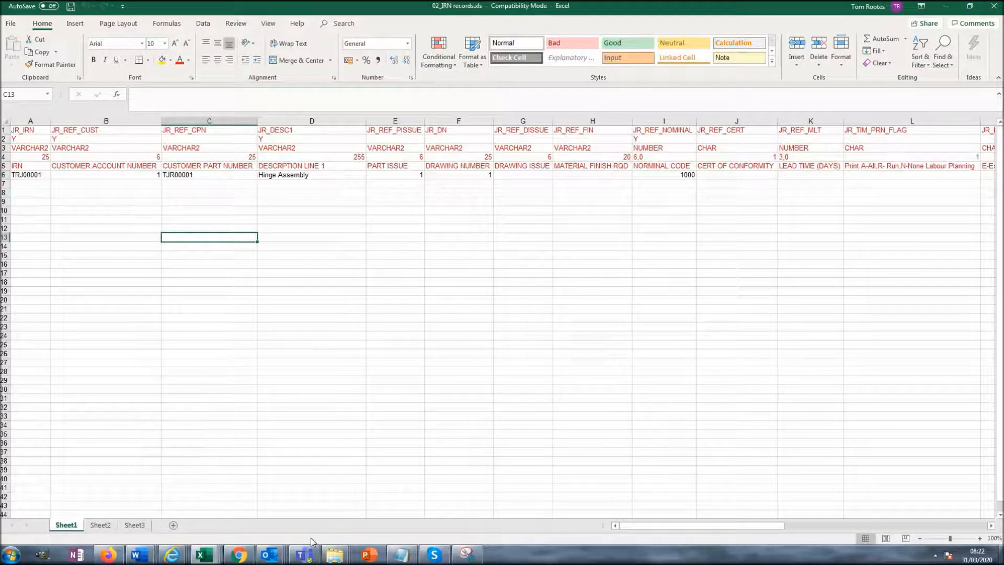
Open 02_Material Records.xls from the File Import Demo folder to view the hinge material entries
{"action": "left_click", "coordinate": [326, 557]}
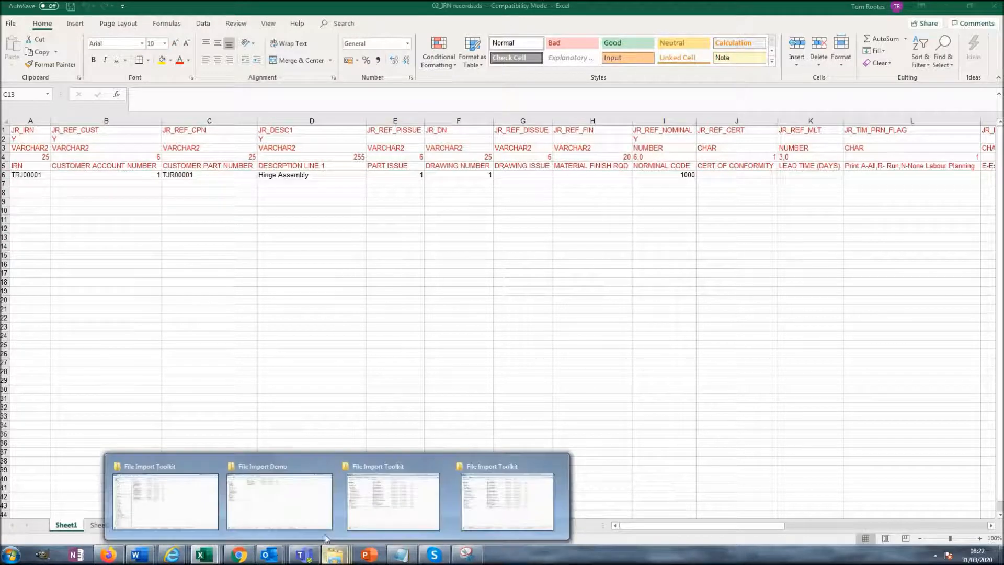
{"action": "left_click", "coordinate": [290, 460]}
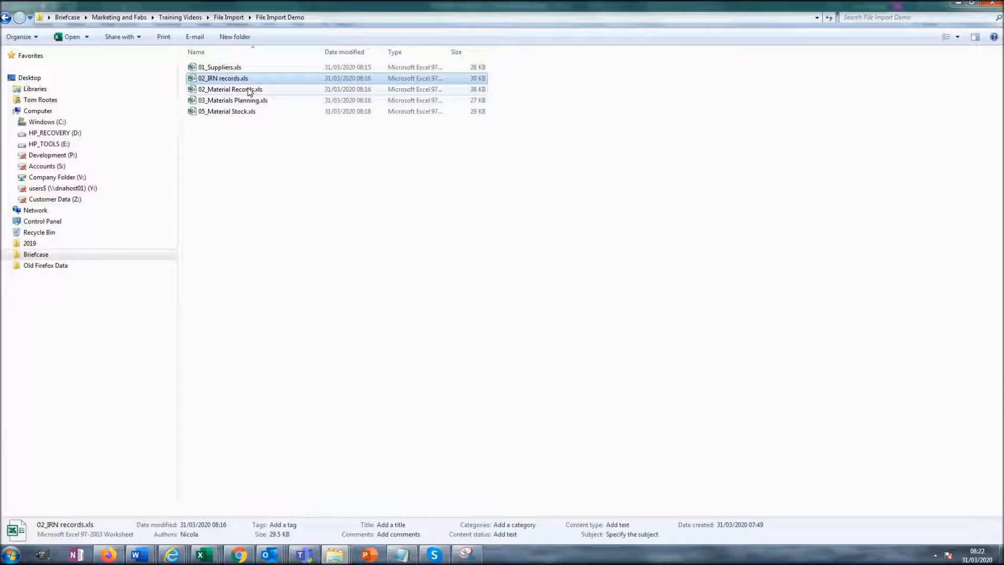
{"action": "double_click", "coordinate": [249, 90]}
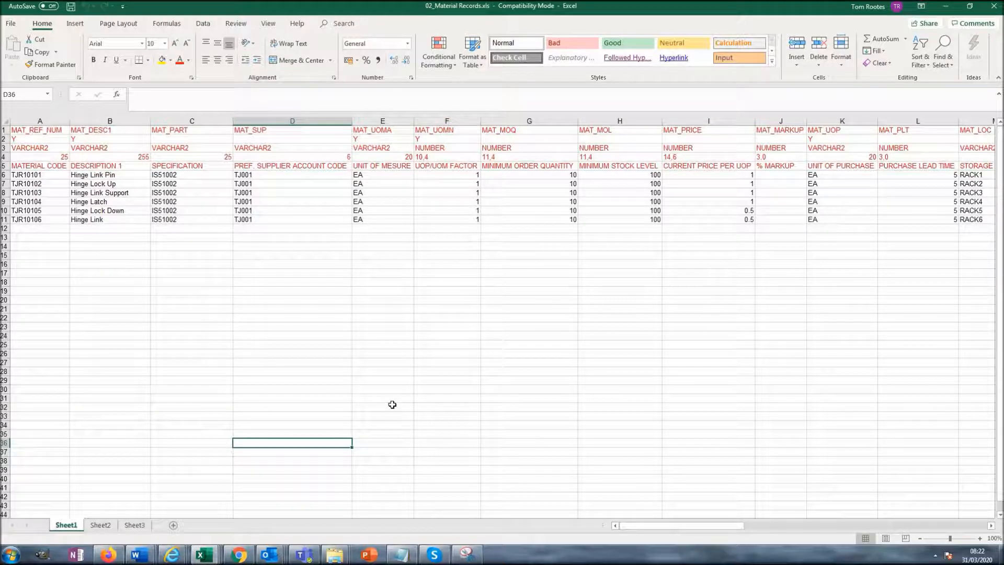
Open 05_Material Stock.xls from the File Import Demo folder and maximize its window
{"action": "left_click", "coordinate": [335, 555]}
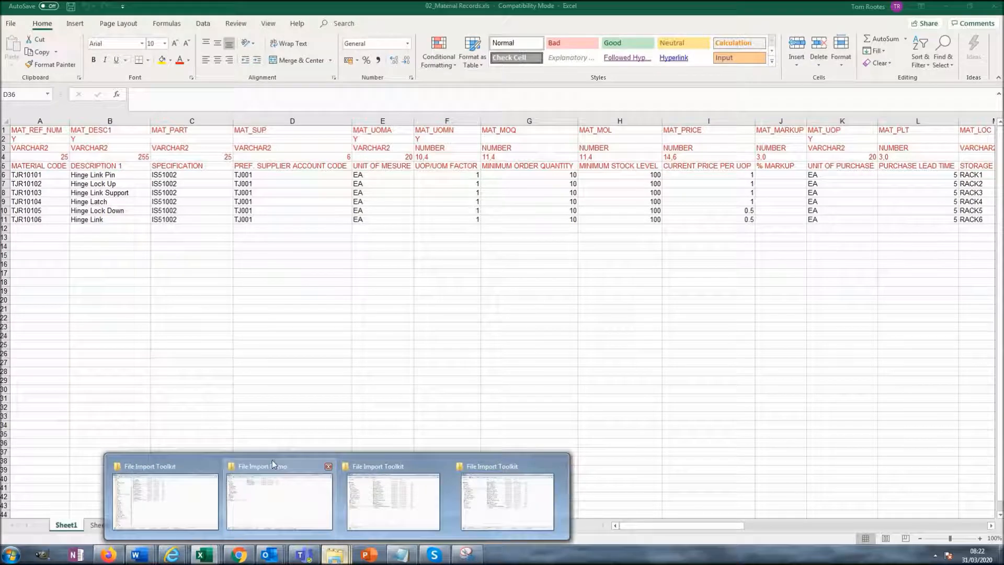
{"action": "left_click", "coordinate": [272, 461]}
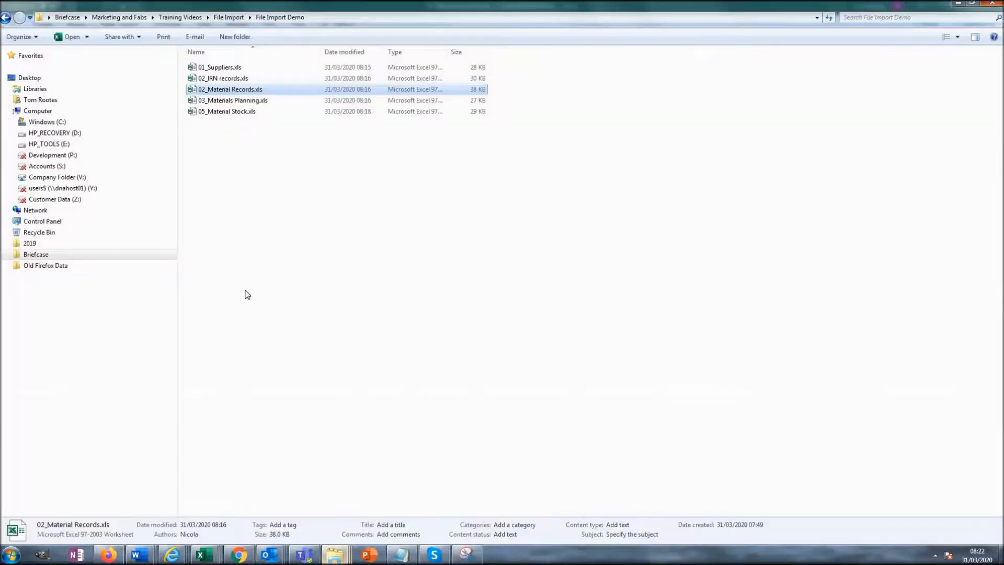
{"action": "double_click", "coordinate": [251, 112]}
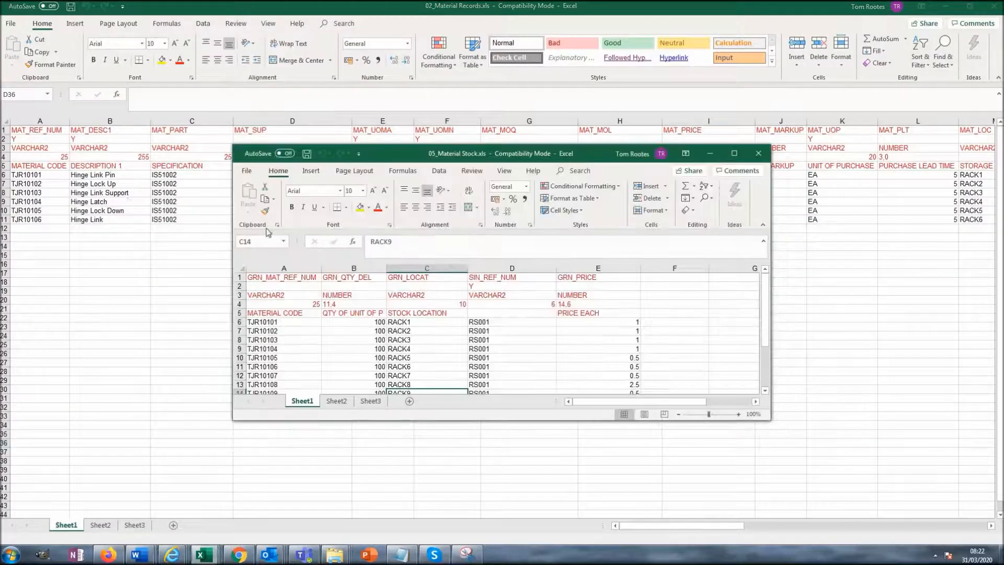
{"action": "double_click", "coordinate": [497, 155]}
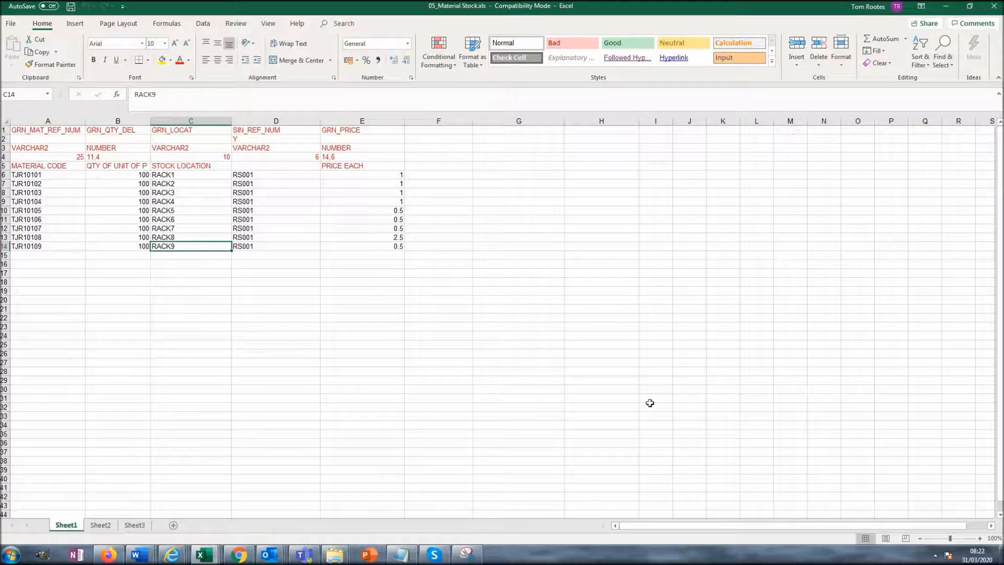
Return to the File Import Demo folder and open 03_Materials Planning.xls
{"action": "left_click", "coordinate": [333, 556]}
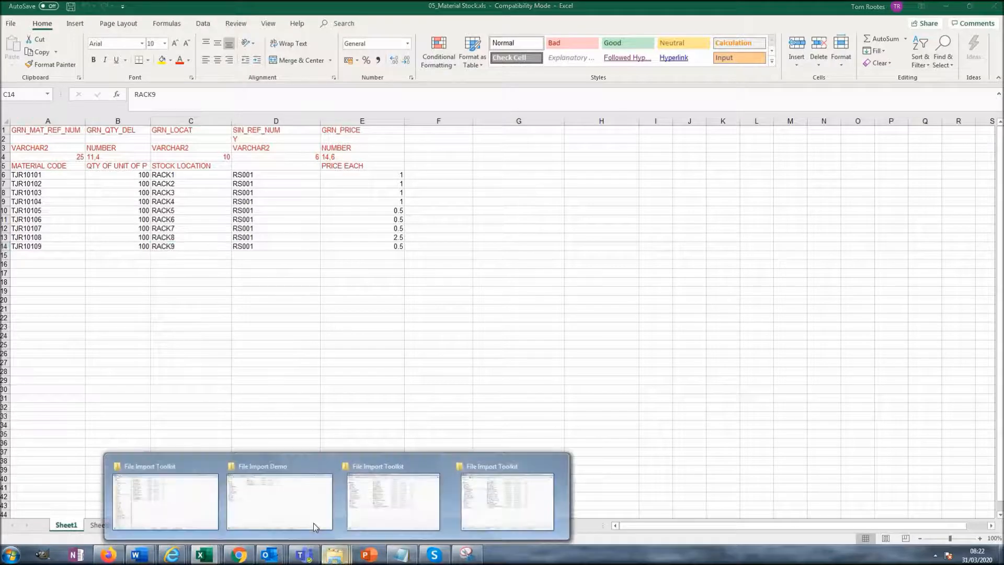
{"action": "left_click", "coordinate": [280, 462]}
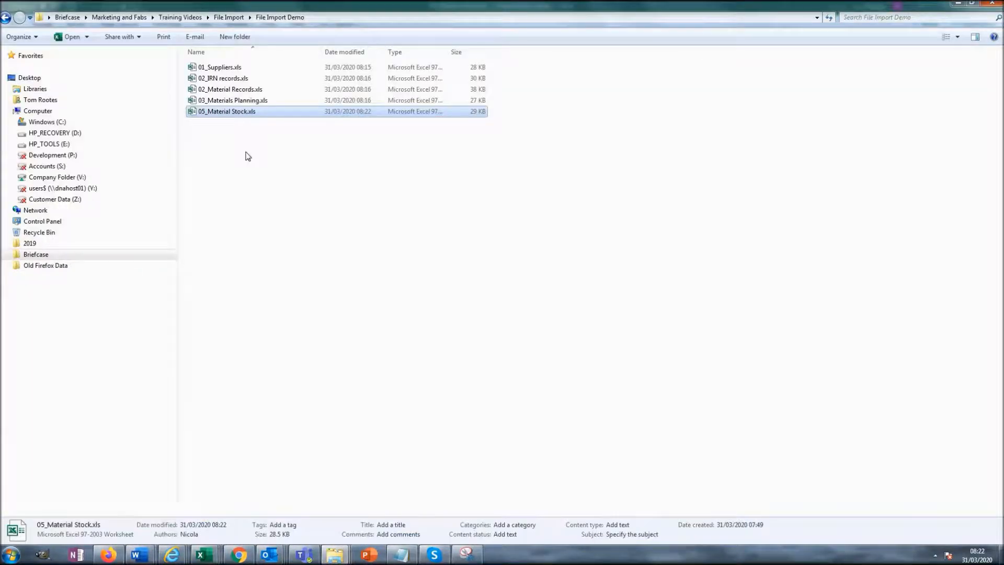
{"action": "double_click", "coordinate": [255, 102]}
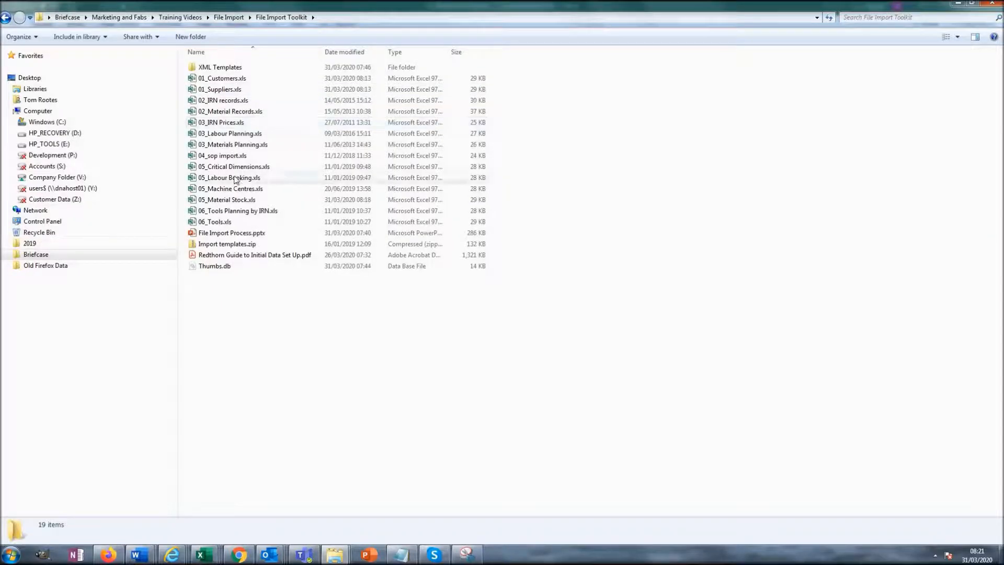
Go from File Import Toolkit to the File Import Demo folder, reopen 01_Suppliers.xls and highlight its row 6 record
{"action": "left_click", "coordinate": [228, 17]}
{"action": "double_click", "coordinate": [220, 67]}
{"action": "left_click", "coordinate": [226, 68]}
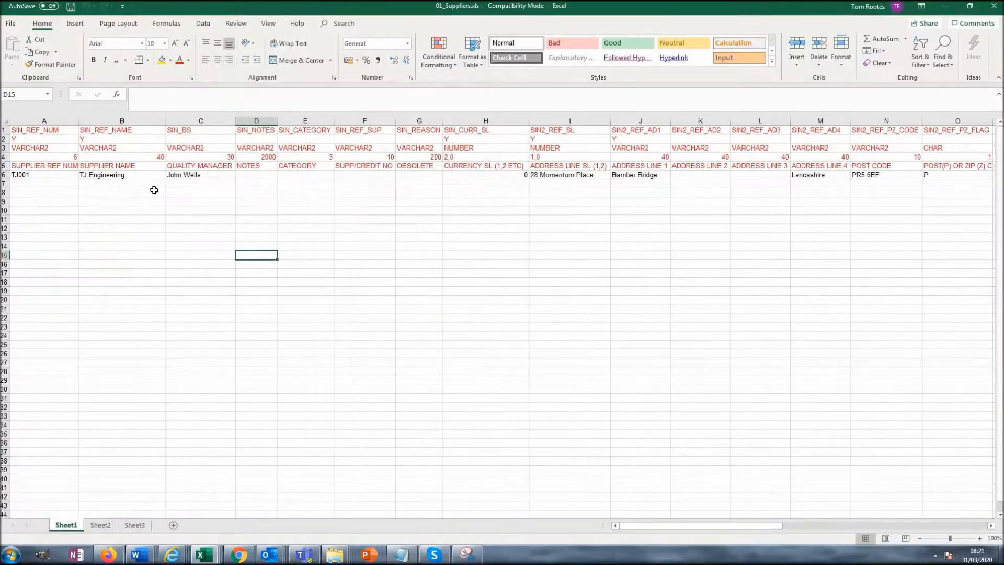
{"action": "left_click", "coordinate": [4, 175]}
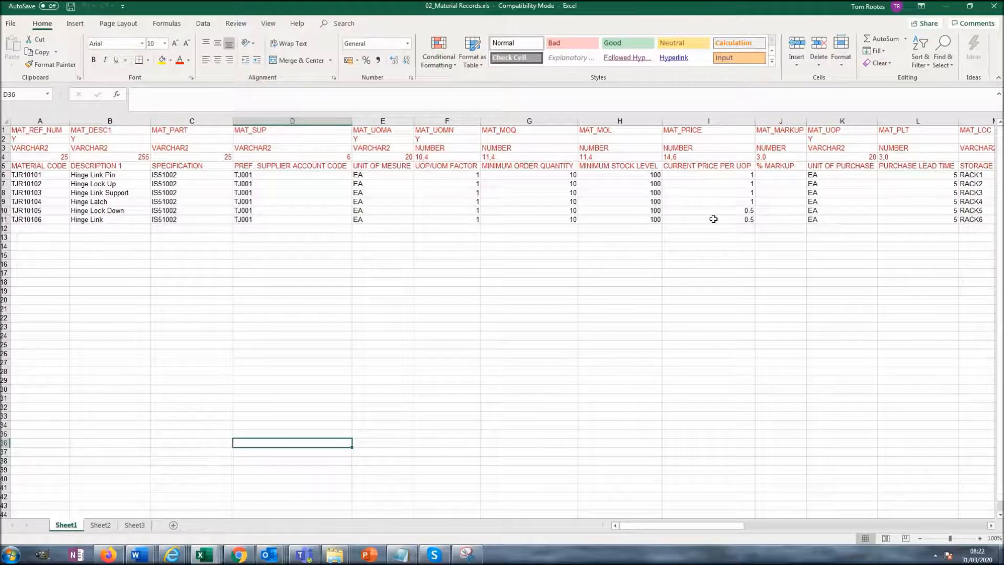
Reopen 05_Material Stock.xls from the demo folder to review the stock quantities and locations
{"action": "left_click", "coordinate": [334, 556]}
{"action": "double_click", "coordinate": [258, 107]}
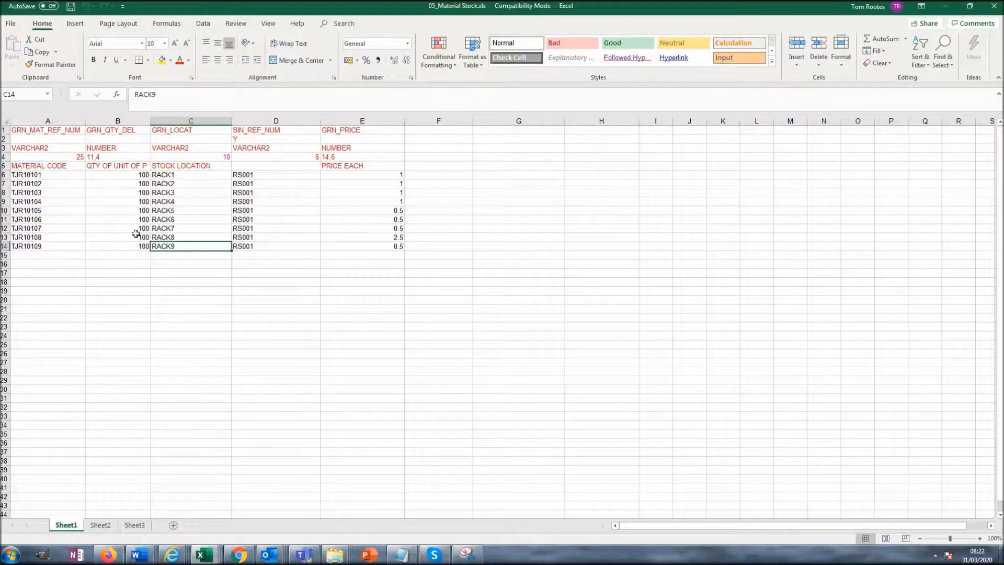
Open 01_Suppliers.xls from the File Import Demo folder and delete header rows 1 to 5
{"action": "mouse_move", "coordinate": [335, 554]}
{"action": "left_click", "coordinate": [281, 498]}
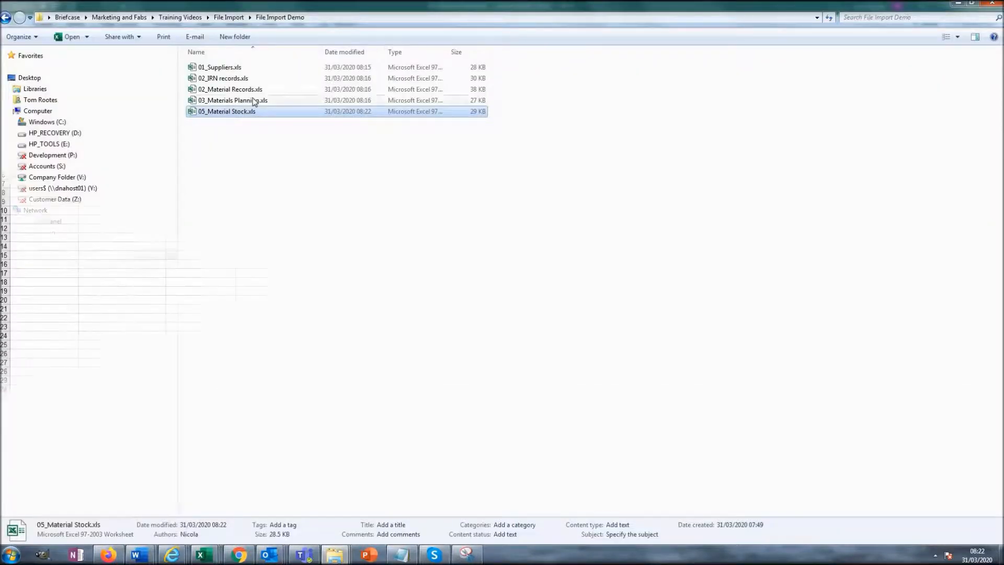
{"action": "double_click", "coordinate": [235, 64]}
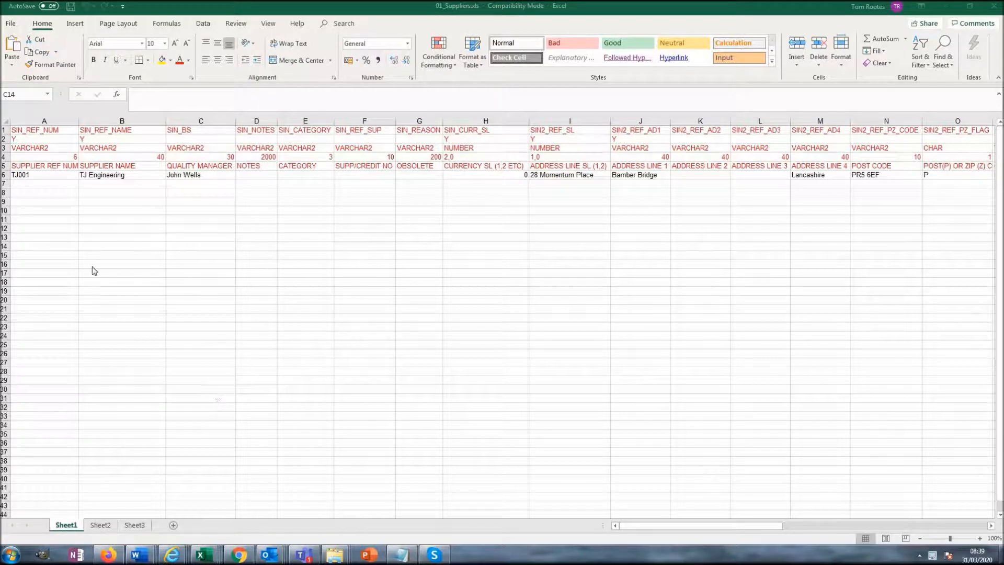
{"action": "left_click", "coordinate": [4, 163]}
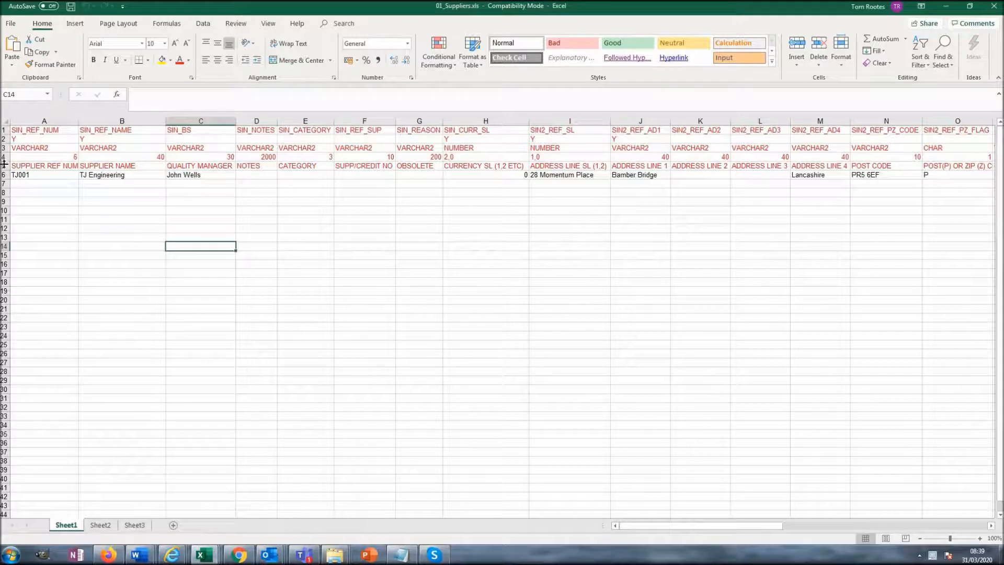
{"action": "left_click_drag", "start_coordinate": [4, 166], "coordinate": [3, 130]}
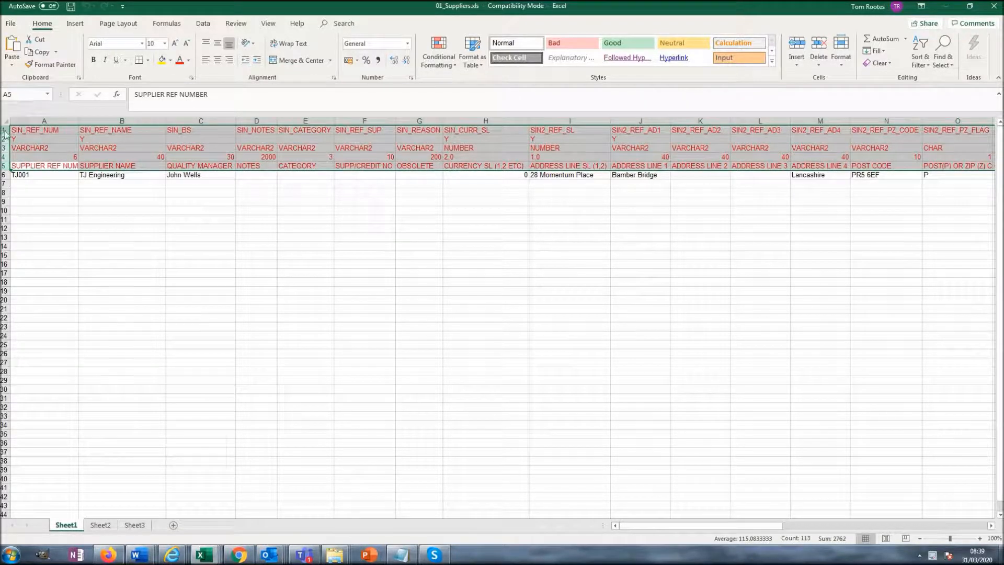
{"action": "right_click", "coordinate": [5, 134]}
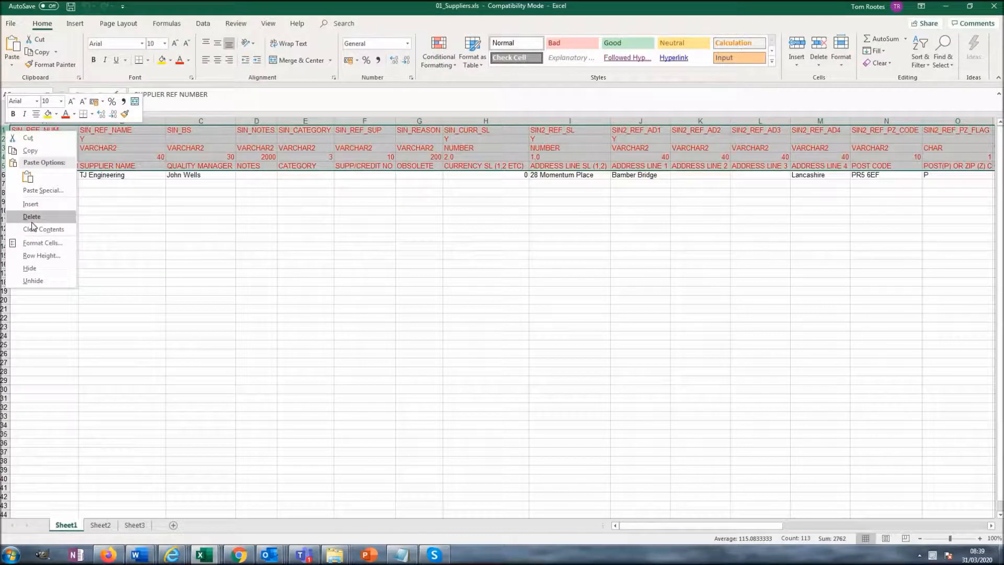
{"action": "left_click", "coordinate": [31, 222]}
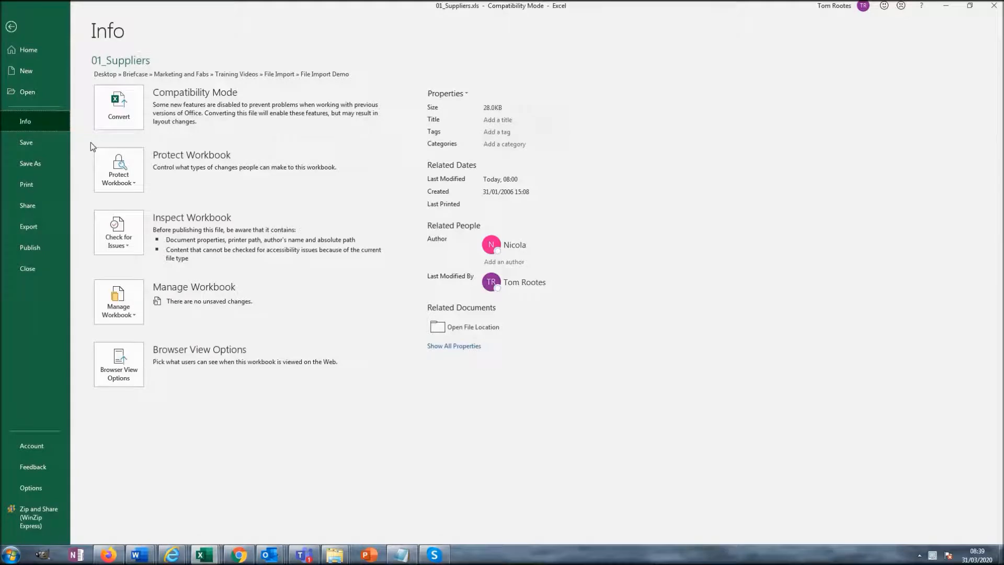
Save the 01_Suppliers workbook in the File Import Demo folder as CSV (Comma delimited)
{"action": "left_click", "coordinate": [46, 163]}
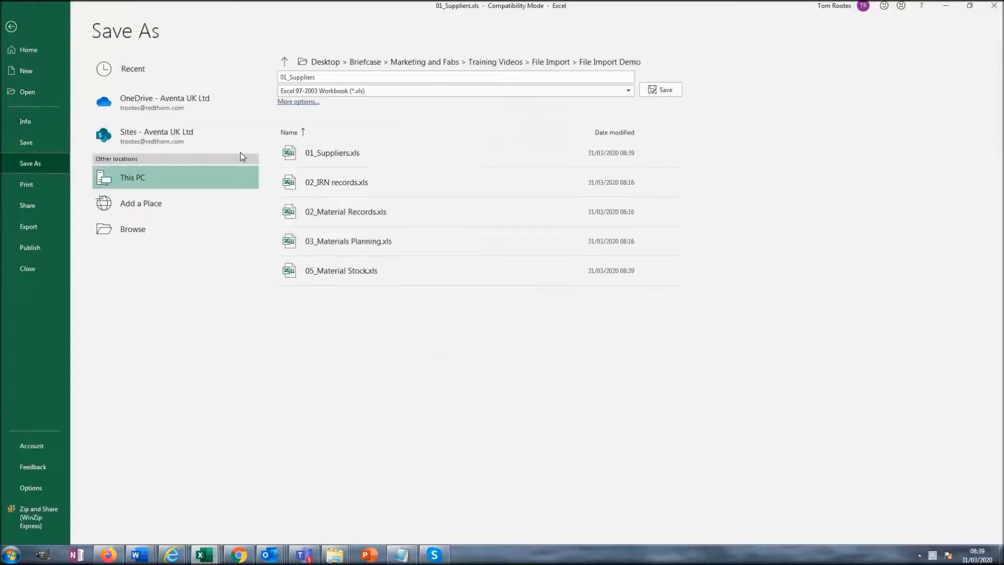
{"action": "left_click", "coordinate": [367, 93]}
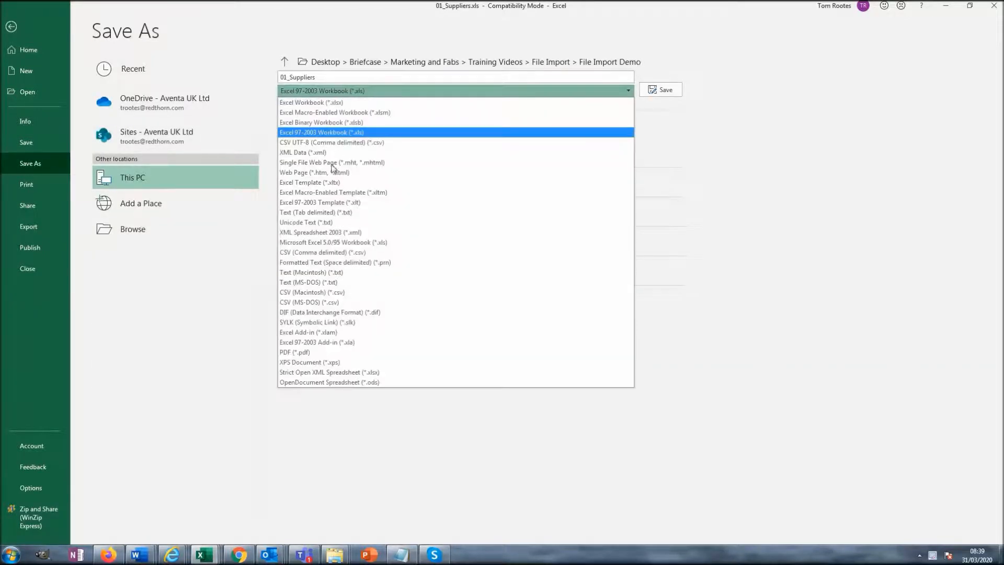
{"action": "left_click", "coordinate": [309, 252]}
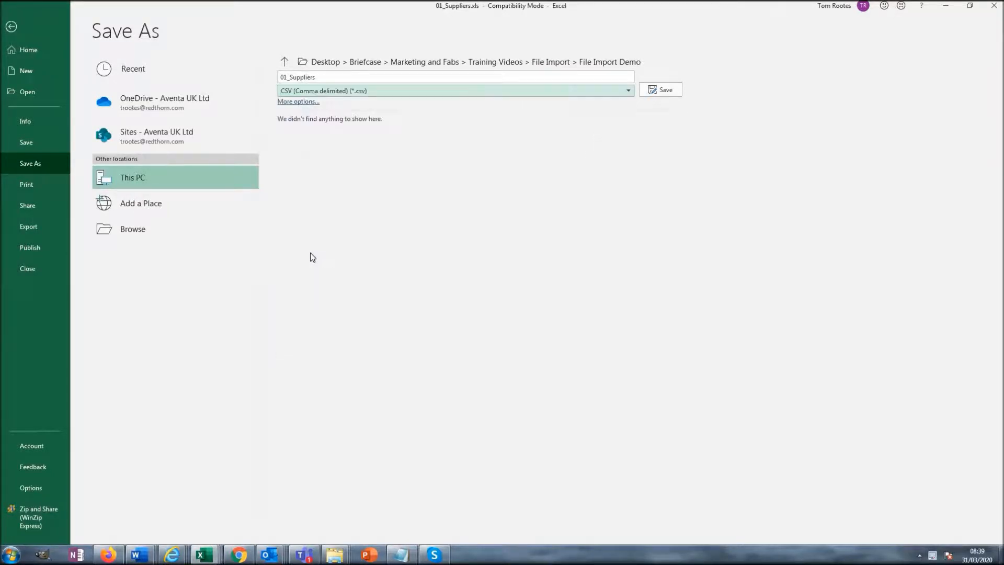
{"action": "left_click", "coordinate": [661, 91]}
{"action": "key", "text": "Return"}
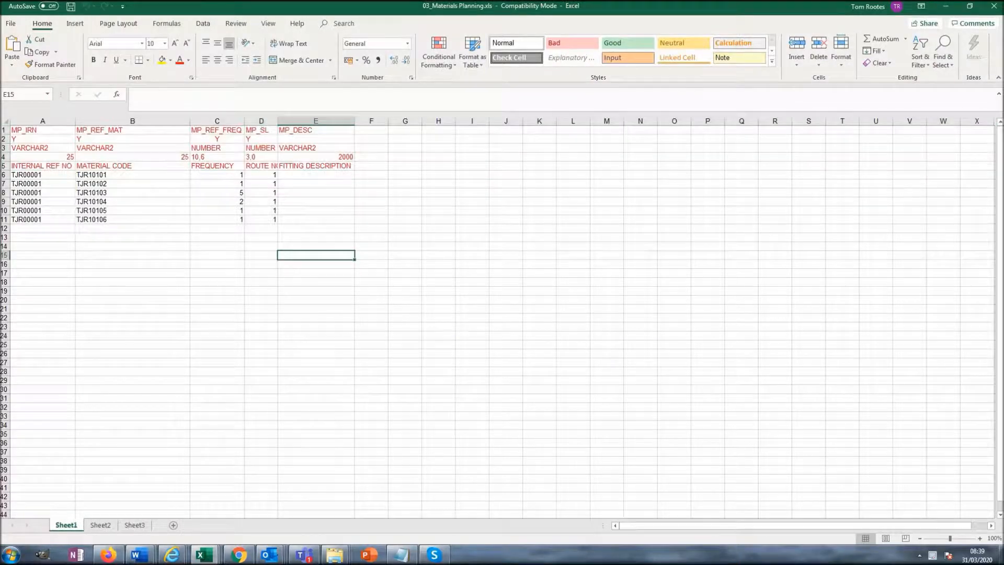
Delete header rows 1 to 5 from 03_Materials Planning and save it as CSV (Comma delimited)
{"action": "left_click_drag", "start_coordinate": [4, 165], "coordinate": [4, 129]}
{"action": "right_click", "coordinate": [4, 130]}
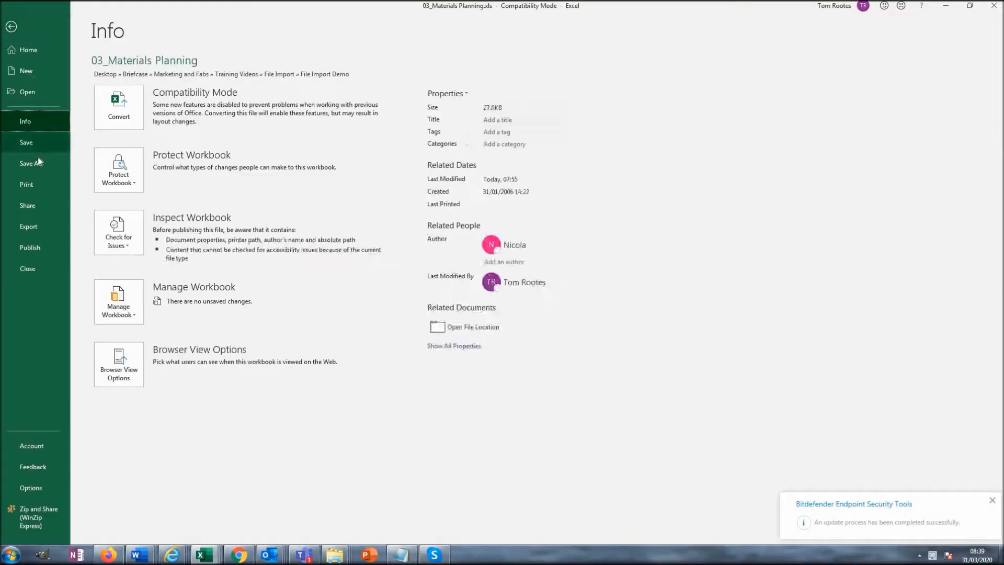
{"action": "left_click", "coordinate": [37, 162]}
{"action": "left_click", "coordinate": [361, 92]}
{"action": "left_click", "coordinate": [310, 253]}
{"action": "left_click", "coordinate": [660, 91]}
{"action": "left_click", "coordinate": [482, 311]}
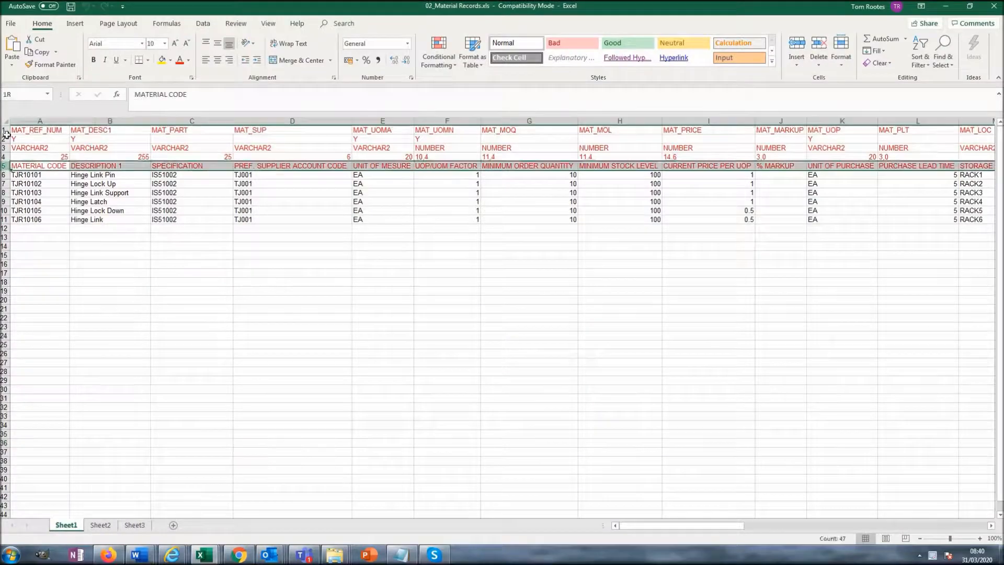
Delete header rows 1 to 5 from 02_Material Records and save it as CSV (Comma delimited)
{"action": "right_click", "coordinate": [4, 131]}
{"action": "left_click", "coordinate": [26, 211]}
{"action": "left_click", "coordinate": [11, 23]}
{"action": "left_click", "coordinate": [34, 164]}
{"action": "left_click", "coordinate": [366, 91]}
{"action": "left_click", "coordinate": [345, 252]}
{"action": "left_click", "coordinate": [662, 90]}
{"action": "left_click", "coordinate": [483, 313]}
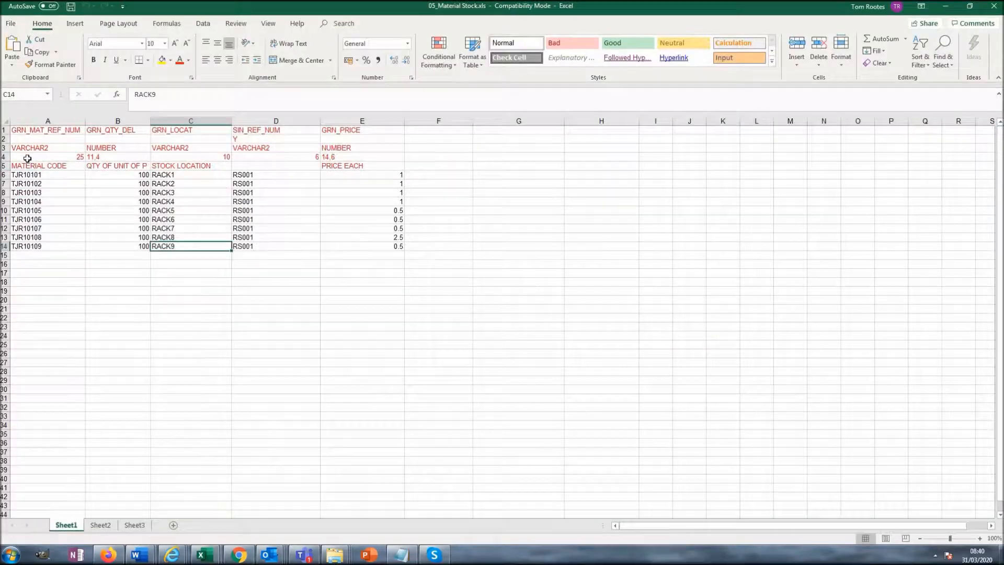
Delete header rows 1 to 5 from 05_Material Stock and save it as CSV (Comma delimited)
{"action": "left_click_drag", "start_coordinate": [4, 130], "coordinate": [4, 165]}
{"action": "left_click", "coordinate": [11, 24]}
{"action": "left_click", "coordinate": [29, 165]}
{"action": "left_click", "coordinate": [366, 90]}
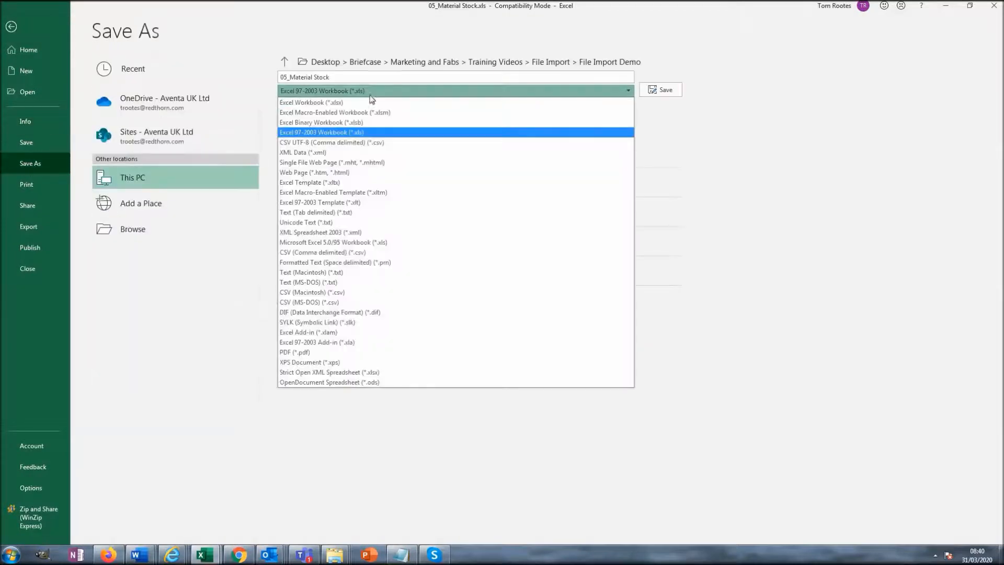
{"action": "left_click", "coordinate": [346, 253]}
{"action": "left_click", "coordinate": [662, 90]}
{"action": "left_click", "coordinate": [483, 312]}
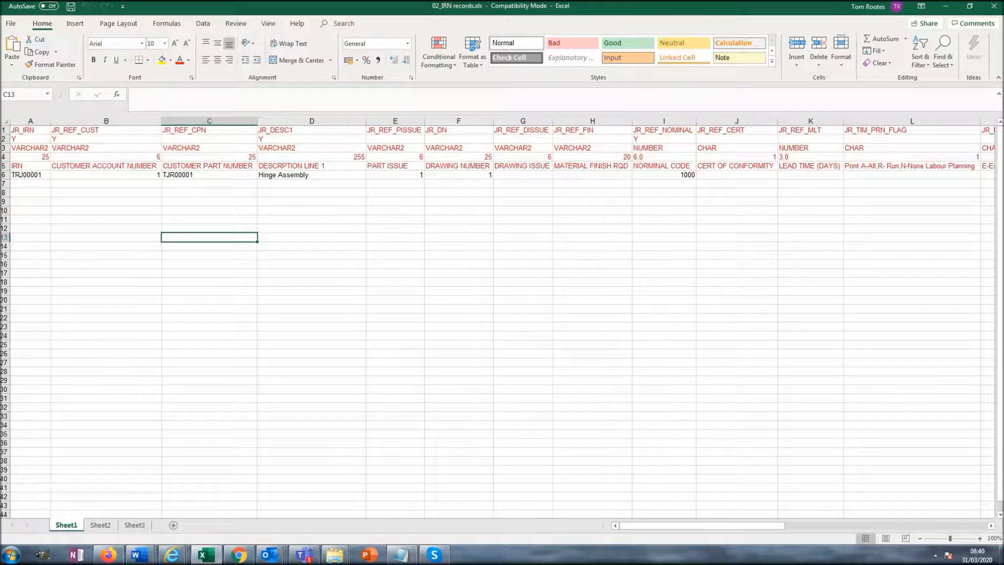
Delete header rows 1 to 5 from 02_IRN records, save it as CSV (Comma delimited) and close the workbook
{"action": "left_click_drag", "start_coordinate": [4, 130], "coordinate": [4, 165]}
{"action": "key", "text": "ctrl+minus"}
{"action": "left_click", "coordinate": [10, 24]}
{"action": "left_click", "coordinate": [30, 163]}
{"action": "left_click", "coordinate": [366, 90]}
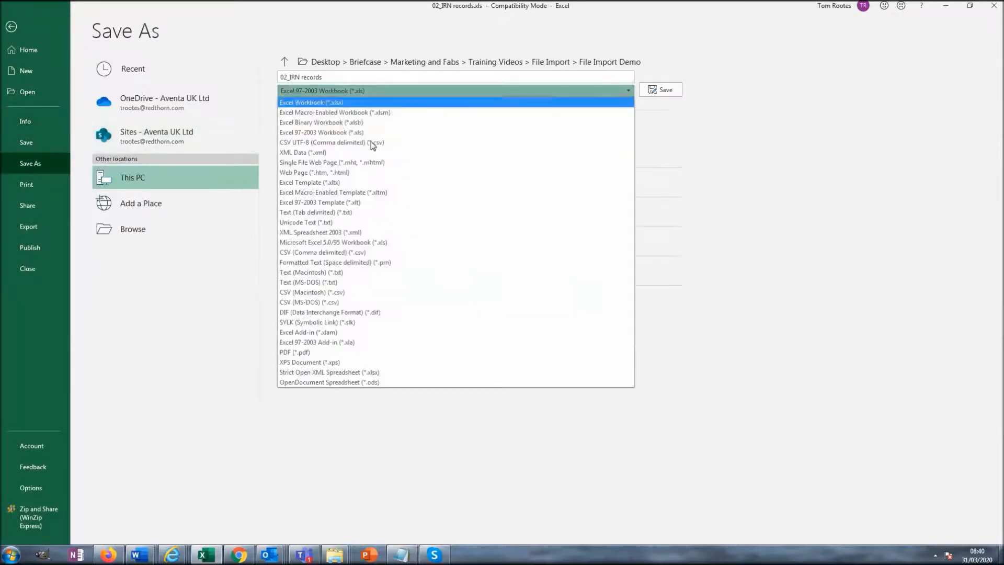
{"action": "left_click", "coordinate": [374, 252]}
{"action": "left_click", "coordinate": [662, 90]}
{"action": "left_click", "coordinate": [480, 310]}
{"action": "left_click", "coordinate": [995, 6]}
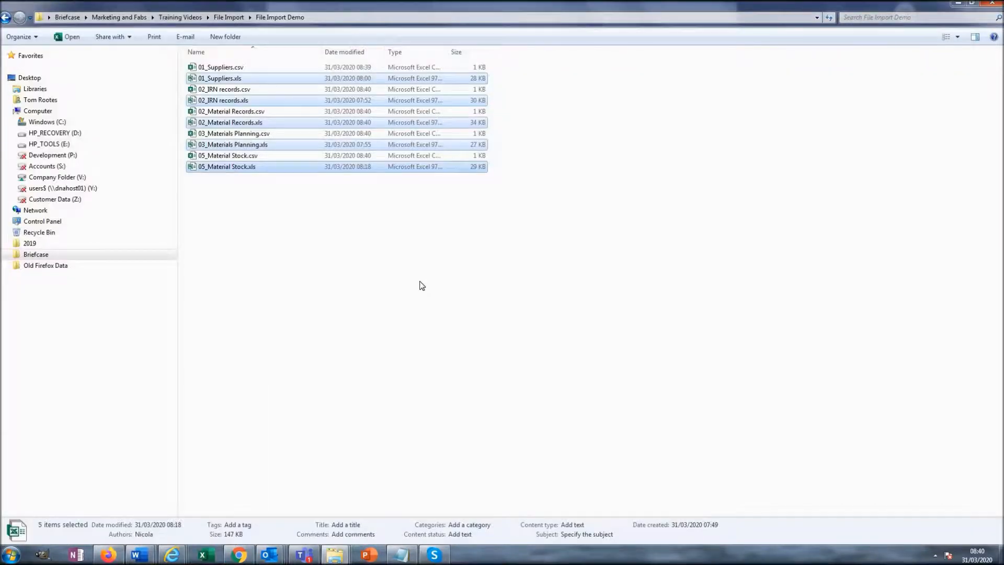
Clear the file selection in the File Import Demo folder and sort its files by type
{"action": "left_click", "coordinate": [420, 285]}
{"action": "left_click", "coordinate": [364, 53]}
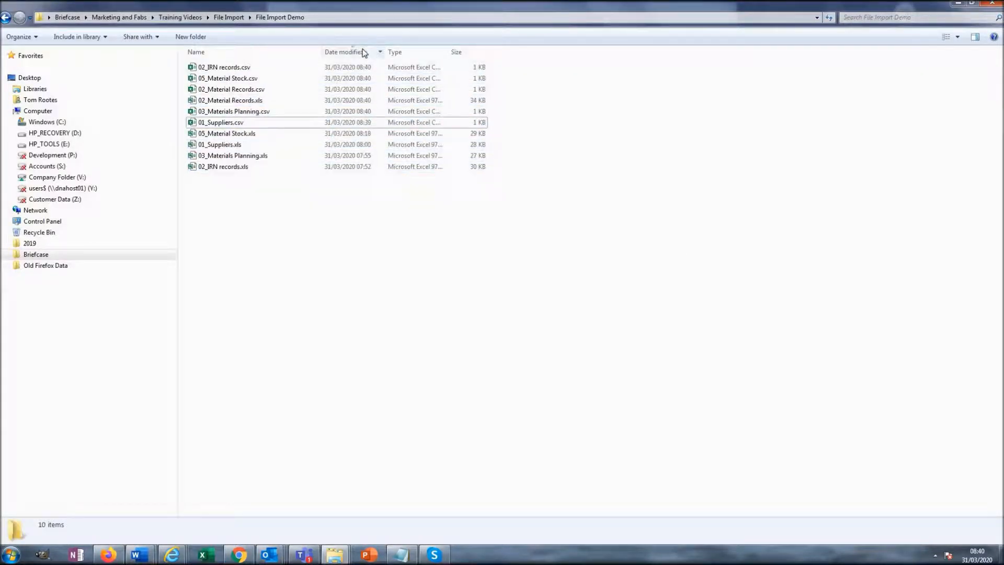
{"action": "left_click", "coordinate": [413, 52]}
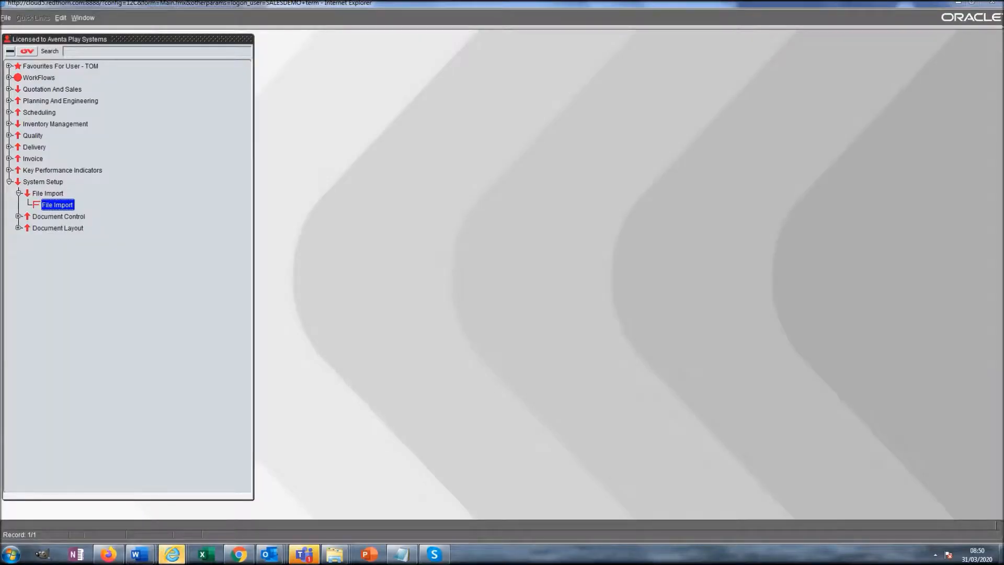
Switch to Redthorn, open the File Import form and import 01_Suppliers.csv into the Suppliers database
{"action": "double_click", "coordinate": [55, 204]}
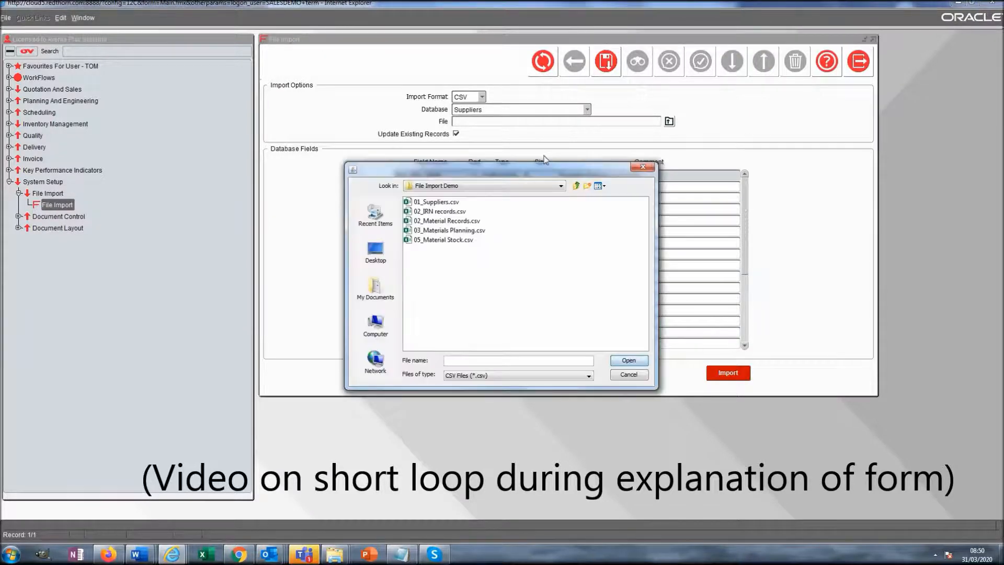
{"action": "double_click", "coordinate": [454, 203]}
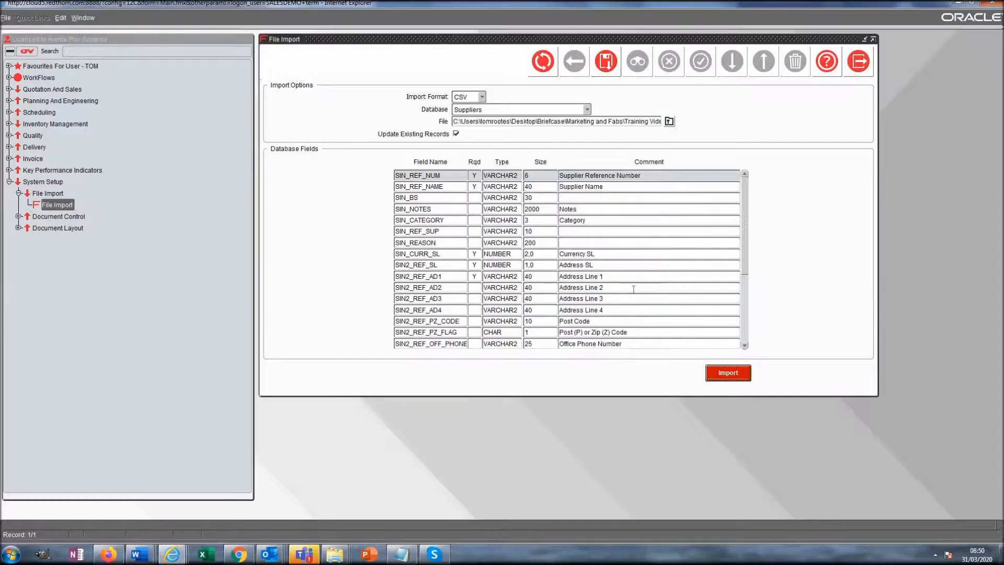
{"action": "left_click", "coordinate": [724, 374]}
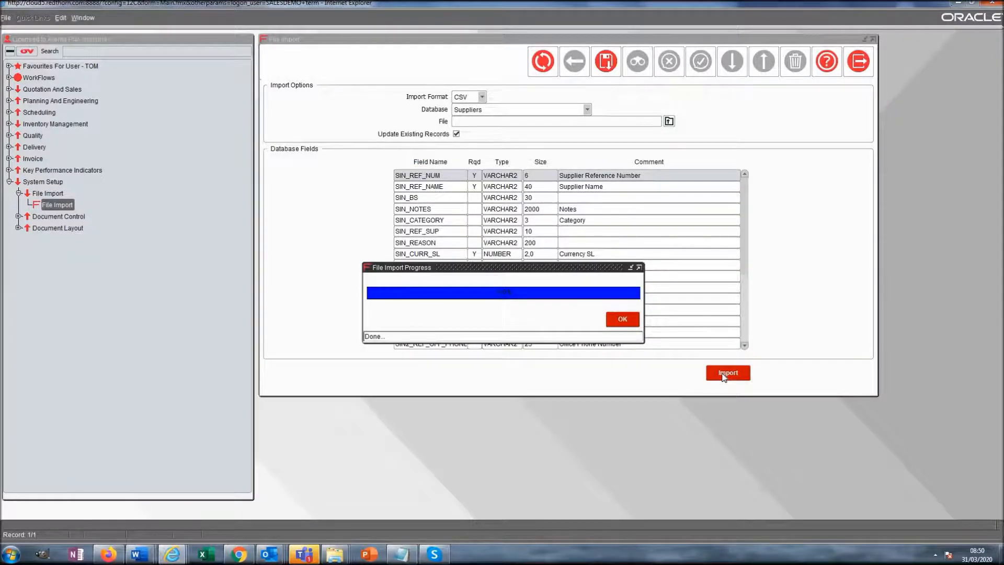
{"action": "left_click", "coordinate": [623, 320]}
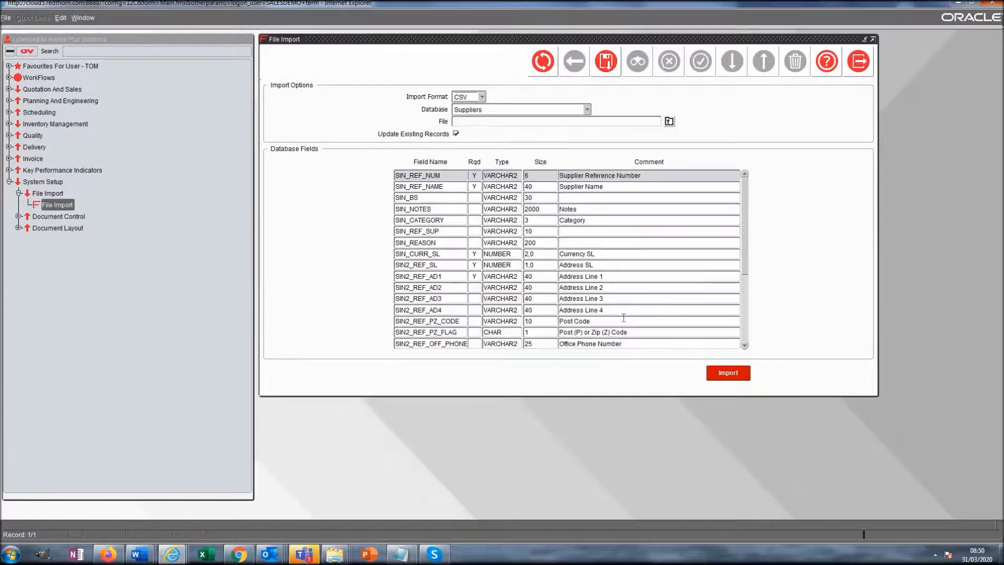
Import 02_IRN records.csv into the IRN's (Incl Sub Assembly Parts) database
{"action": "left_click", "coordinate": [588, 107]}
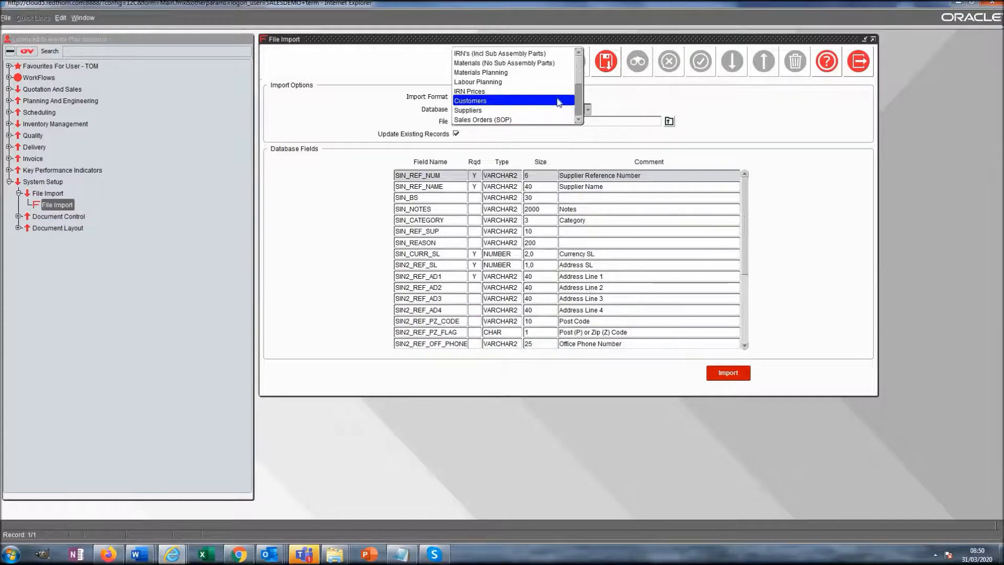
{"action": "left_click", "coordinate": [551, 58]}
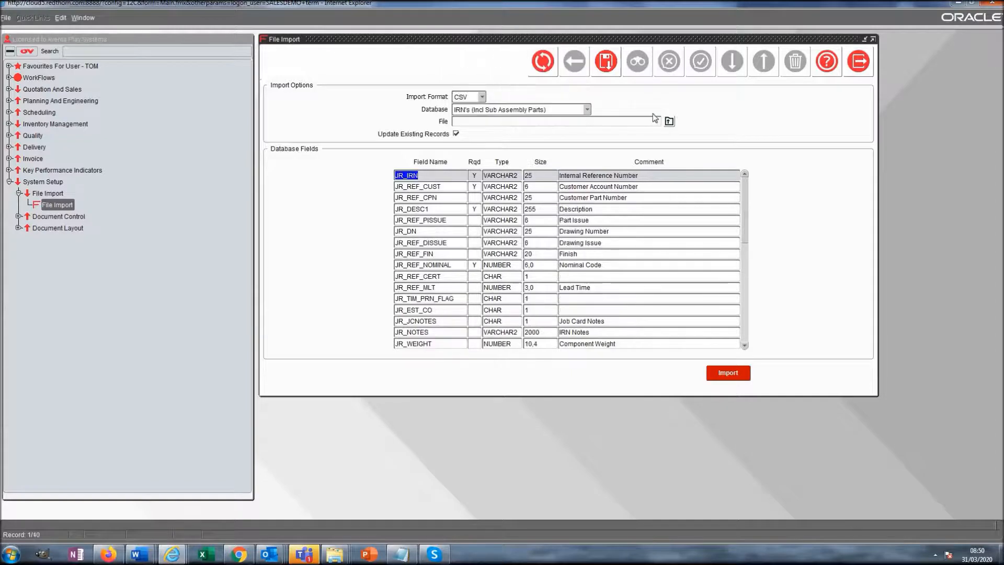
{"action": "left_click", "coordinate": [670, 122]}
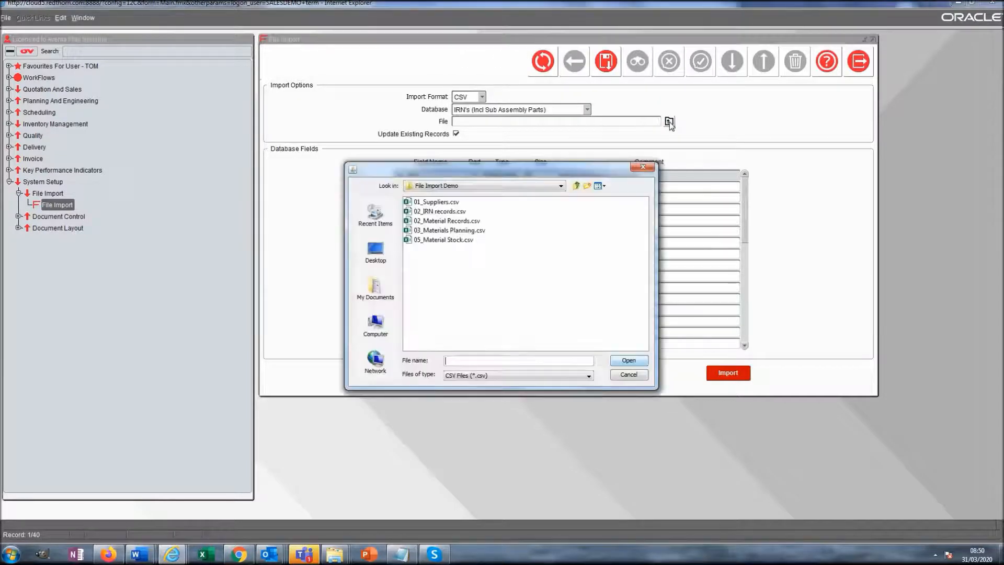
{"action": "double_click", "coordinate": [443, 212]}
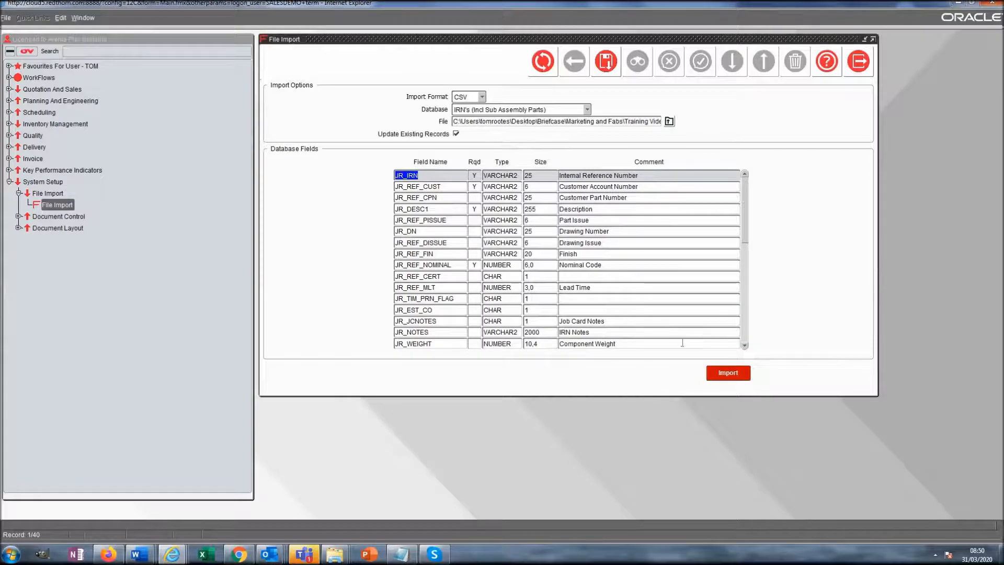
{"action": "left_click", "coordinate": [719, 376]}
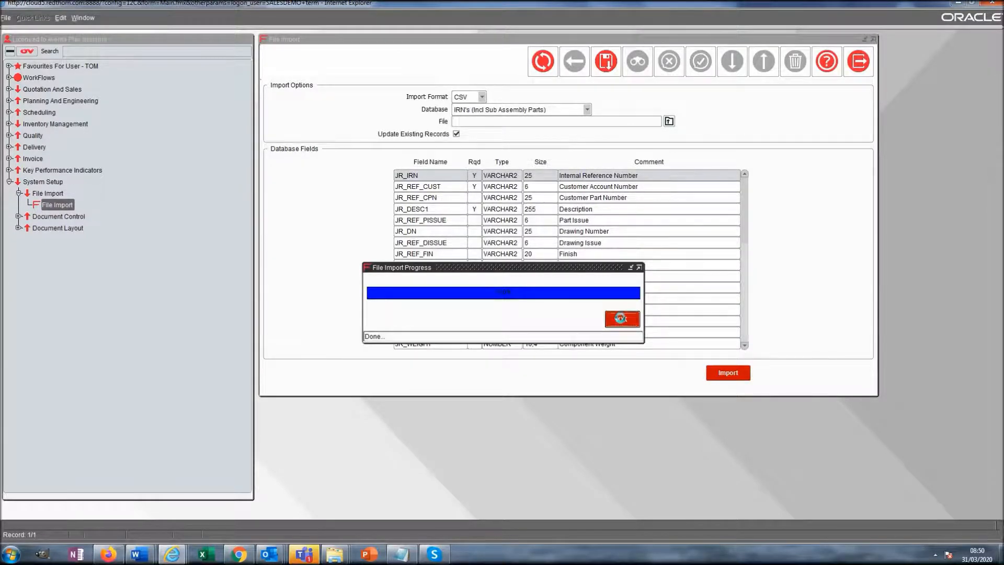
{"action": "left_click", "coordinate": [622, 319]}
Import 02_Material Records.csv into the Materials (No Sub Assembly Parts) database
{"action": "left_click", "coordinate": [587, 109]}
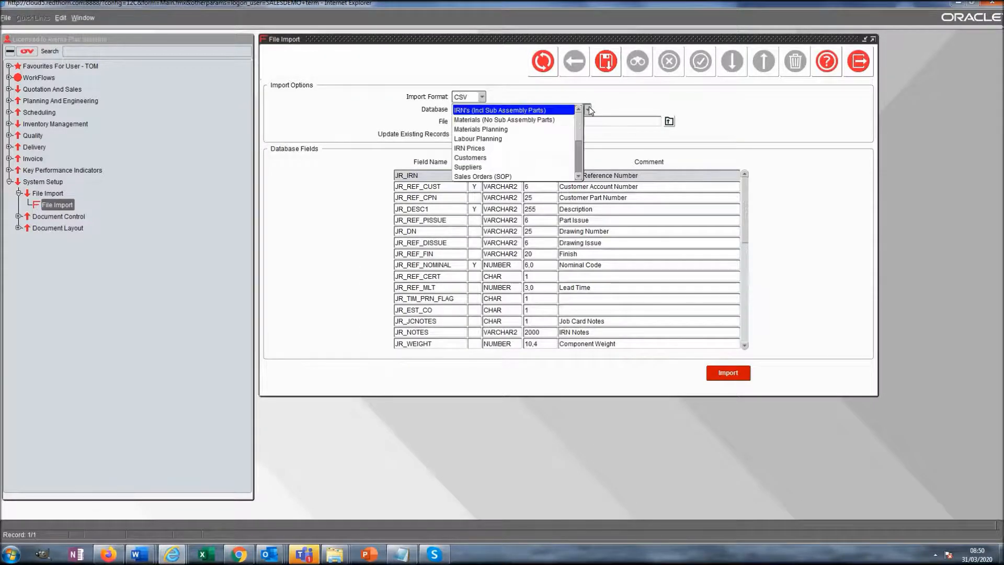
{"action": "left_click", "coordinate": [544, 120]}
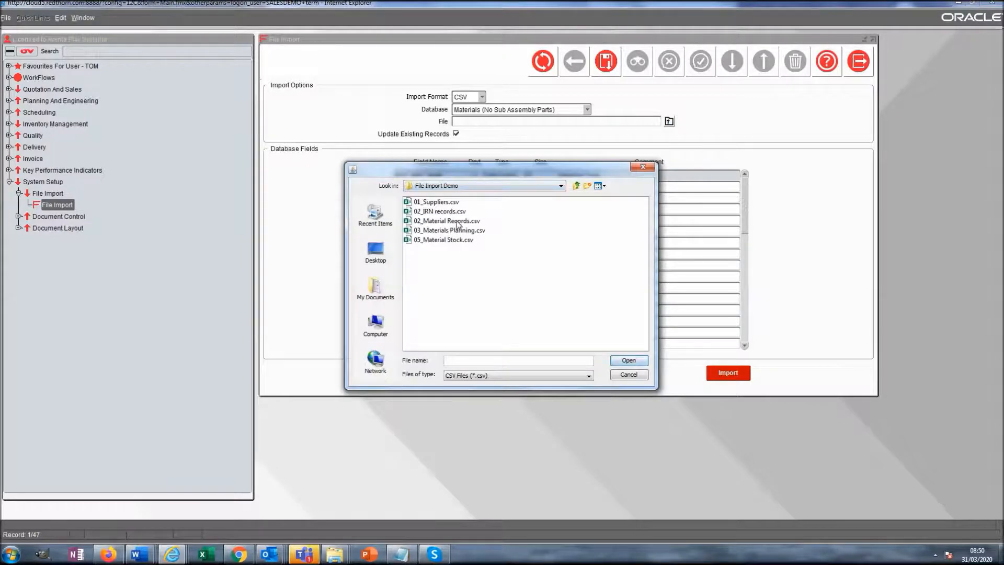
{"action": "double_click", "coordinate": [457, 221]}
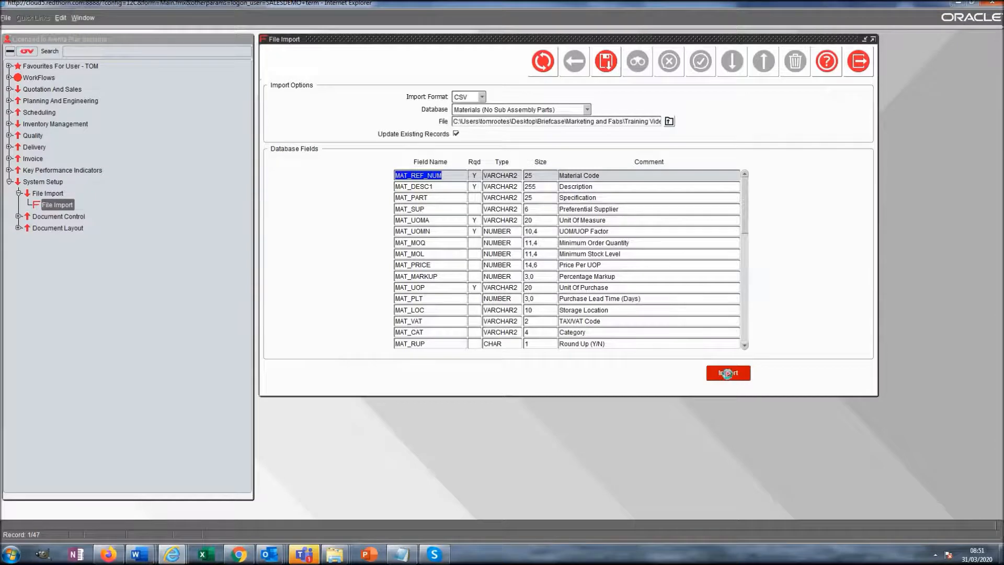
{"action": "left_click", "coordinate": [729, 373]}
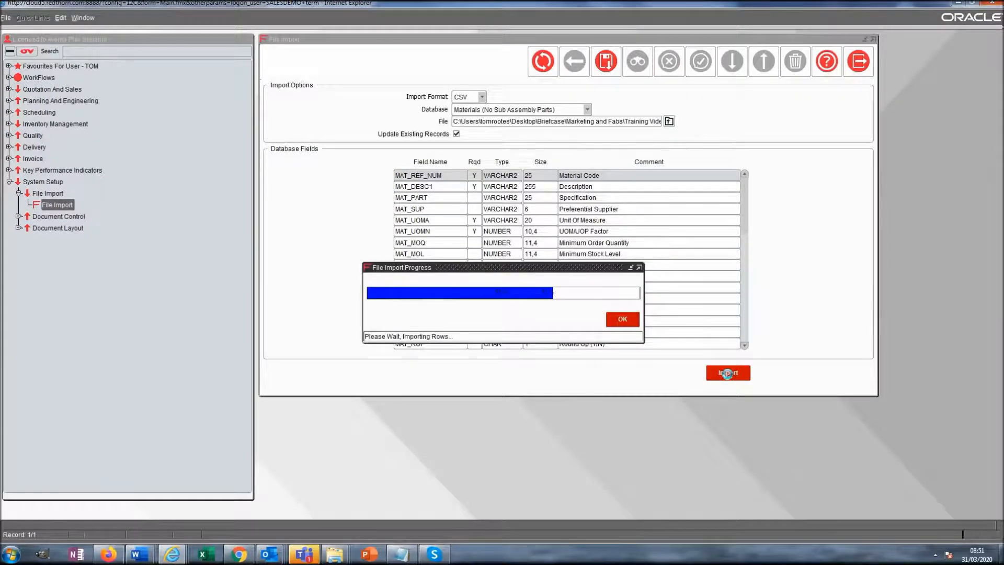
{"action": "left_click", "coordinate": [623, 321]}
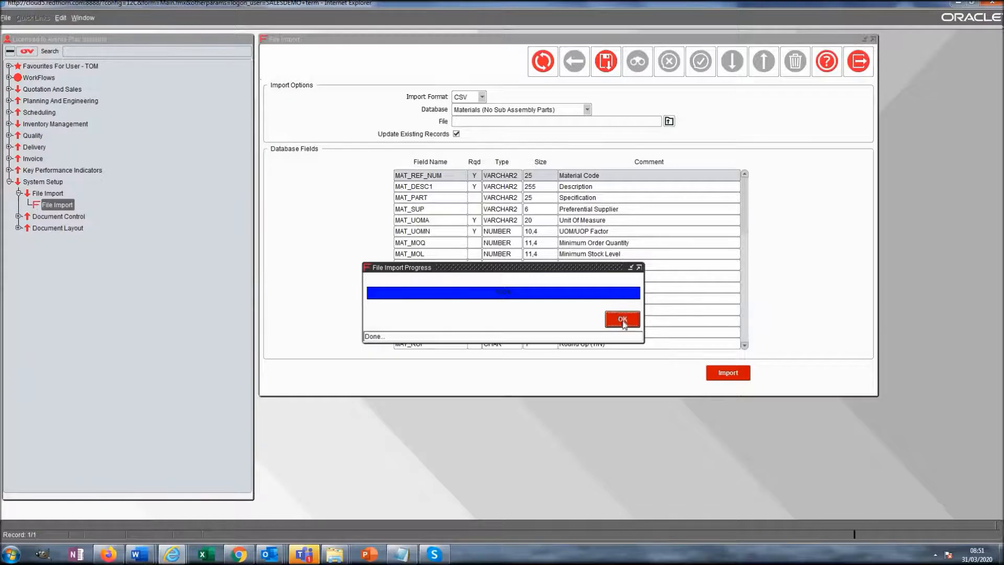
Try to import 03_Materials Planning.csv into the Materials Planning database, then close the import errors report
{"action": "left_click", "coordinate": [589, 109]}
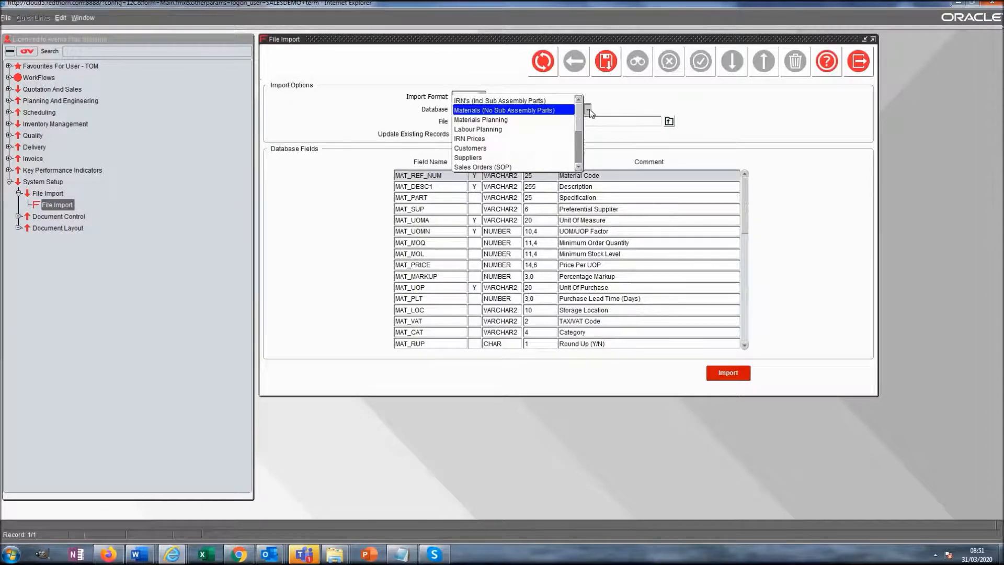
{"action": "left_click", "coordinate": [540, 120]}
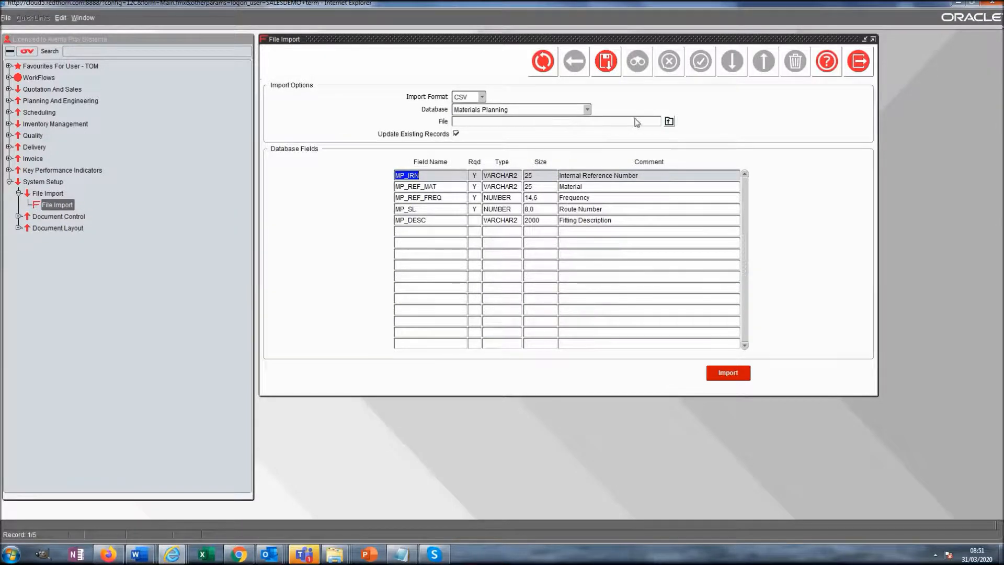
{"action": "left_click", "coordinate": [669, 121]}
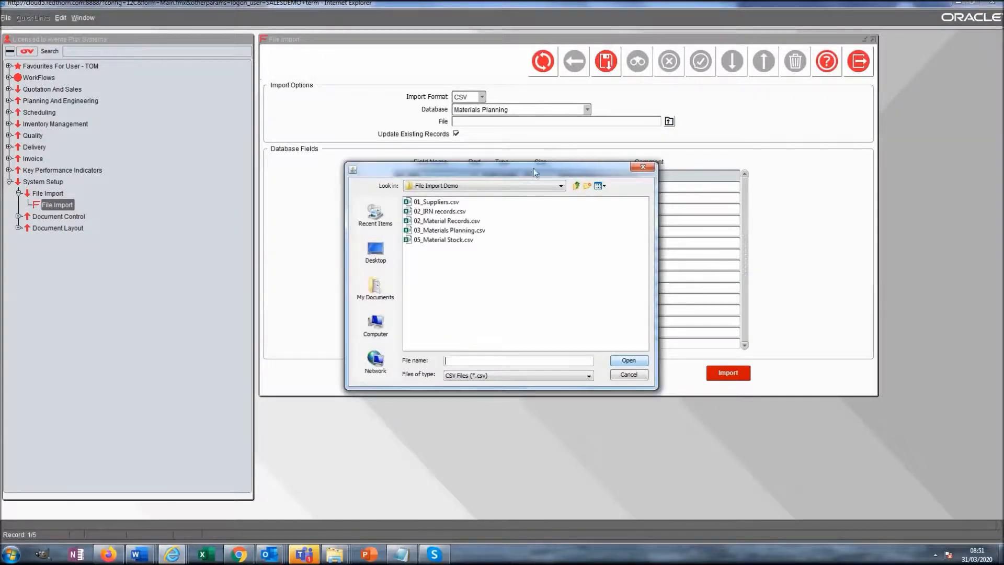
{"action": "left_click", "coordinate": [472, 231]}
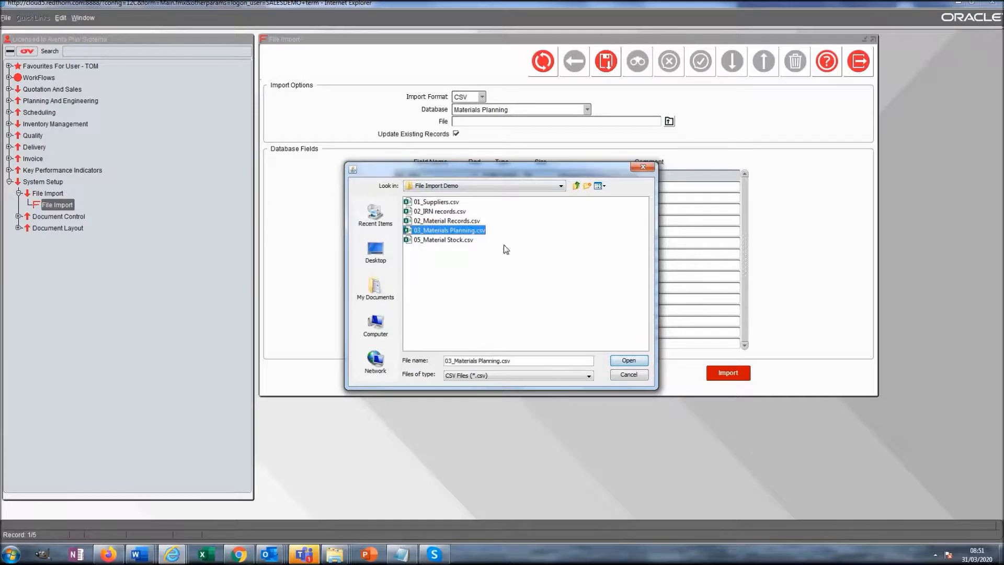
{"action": "left_click", "coordinate": [629, 361]}
{"action": "left_click", "coordinate": [714, 371]}
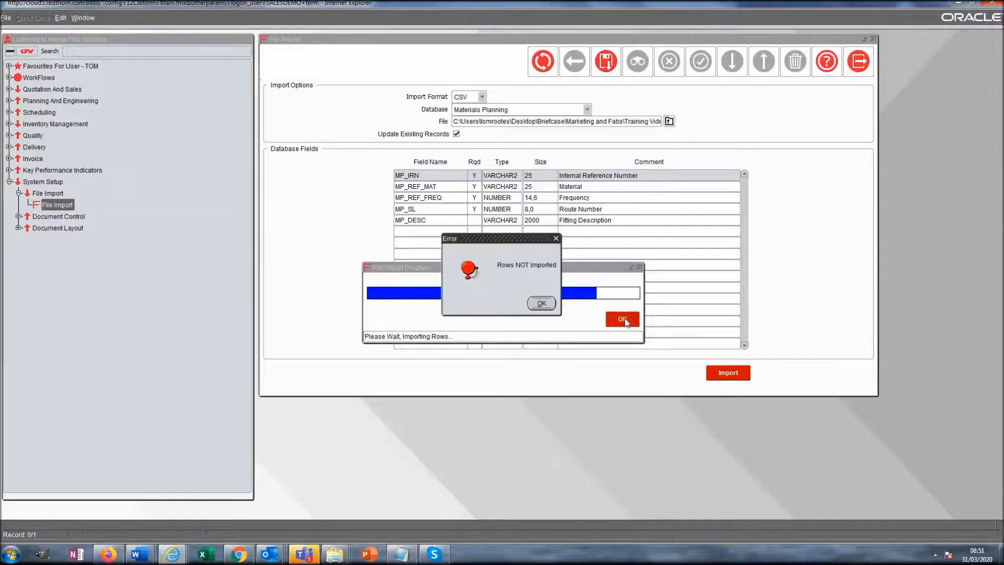
{"action": "left_click", "coordinate": [552, 305]}
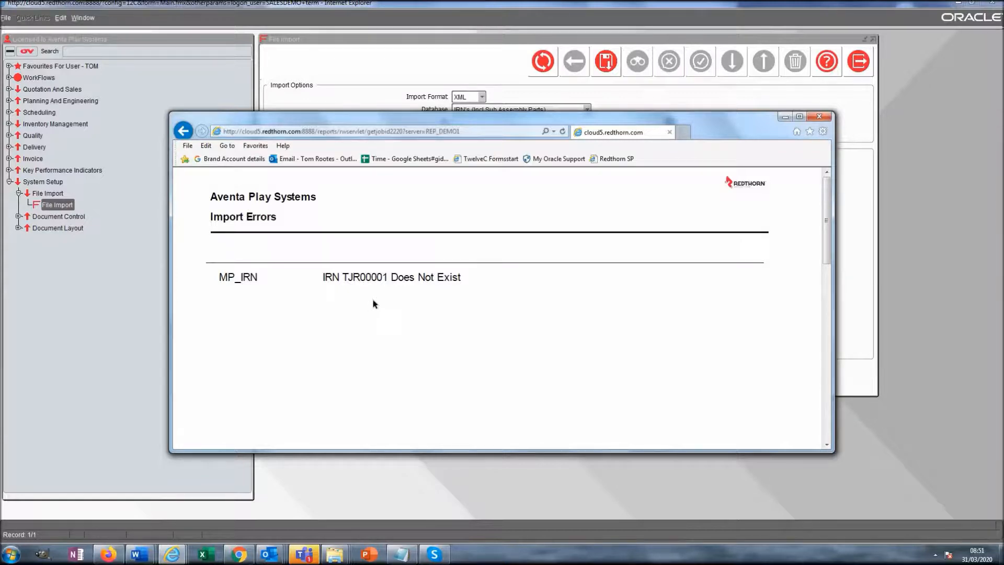
{"action": "left_click", "coordinate": [819, 117]}
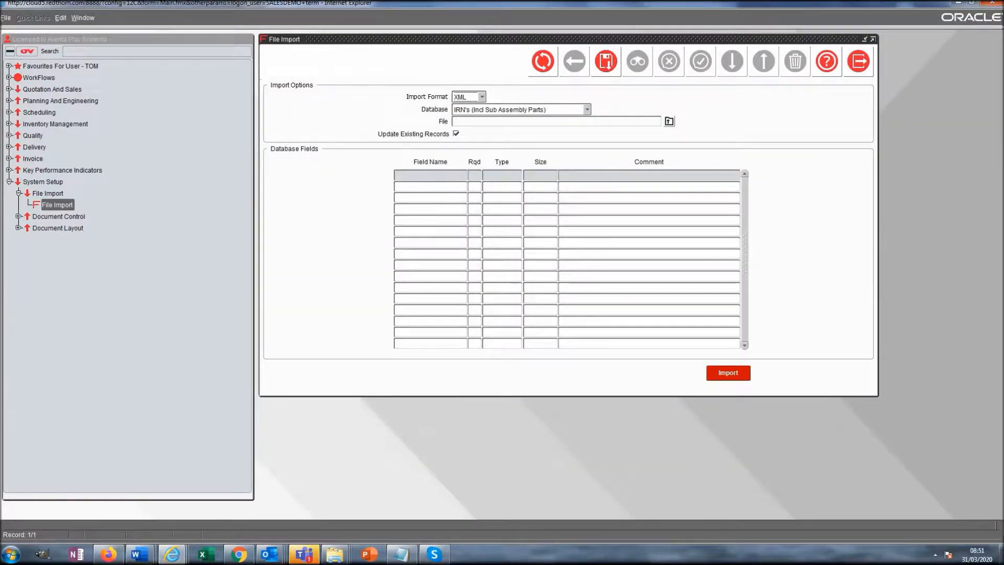
Open 02_IRN records.xls from the File Import Demo folder, check the IRN it contains and close it
{"action": "mouse_move", "coordinate": [305, 554]}
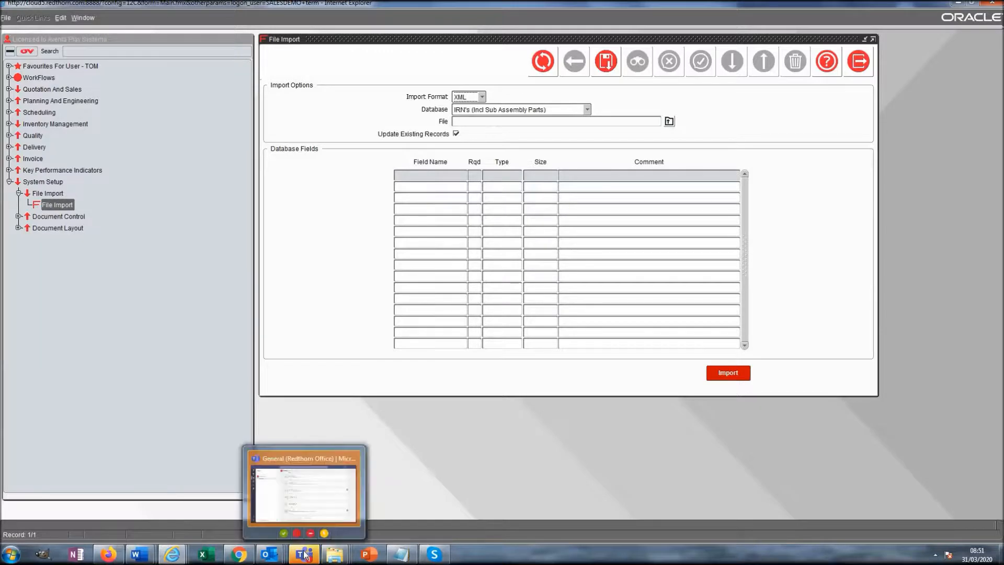
{"action": "left_click", "coordinate": [336, 554]}
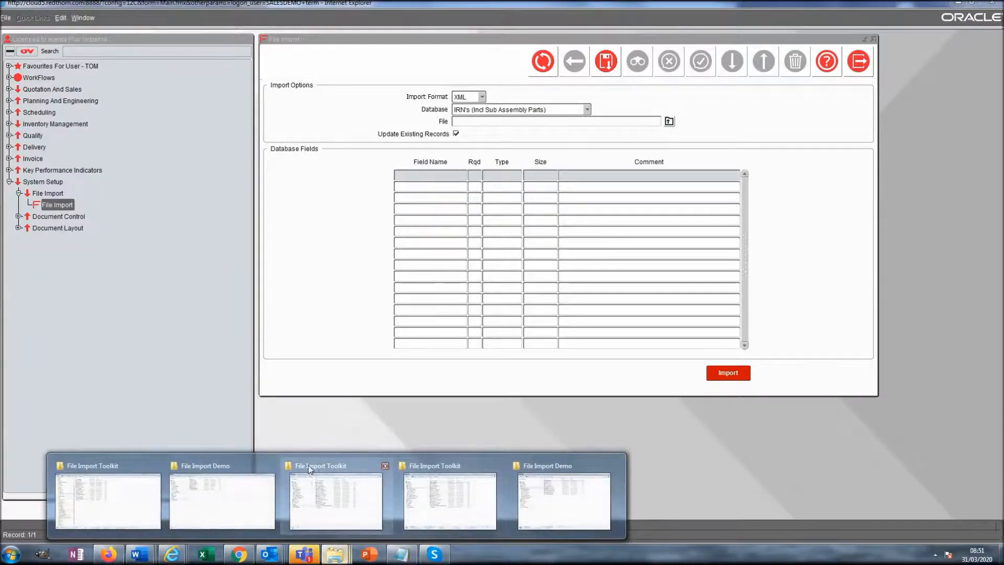
{"action": "left_click", "coordinate": [225, 456]}
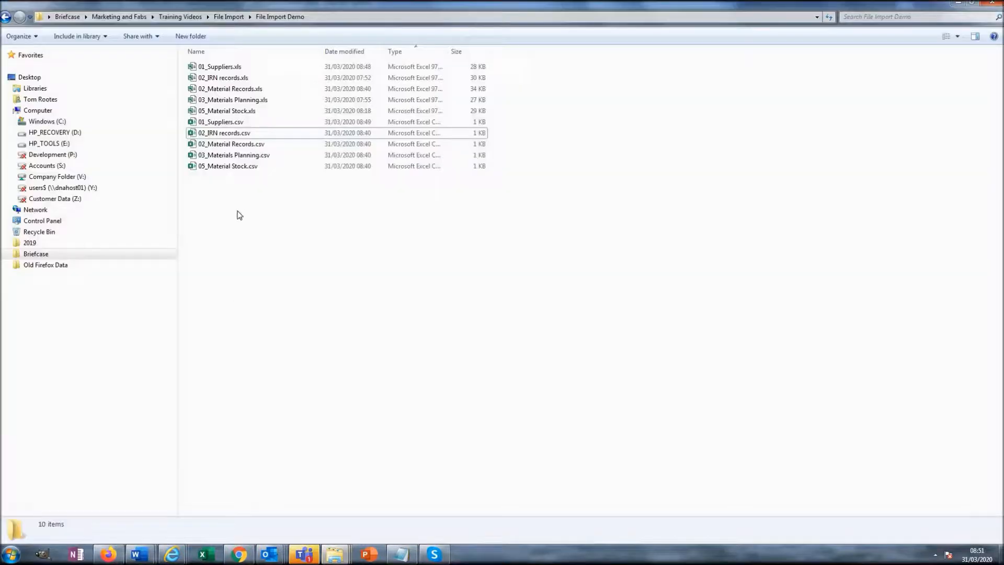
{"action": "double_click", "coordinate": [244, 78]}
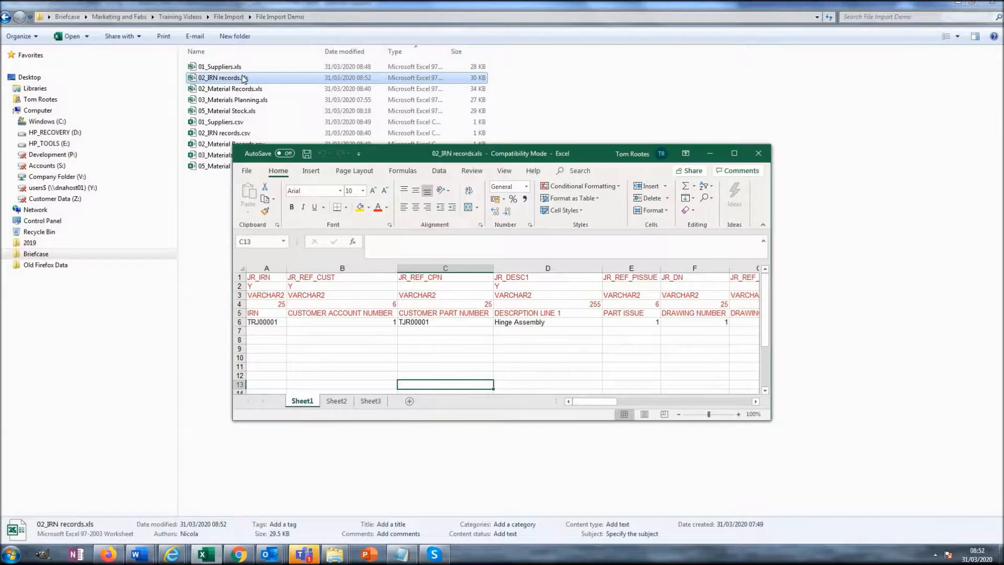
{"action": "left_click", "coordinate": [758, 153]}
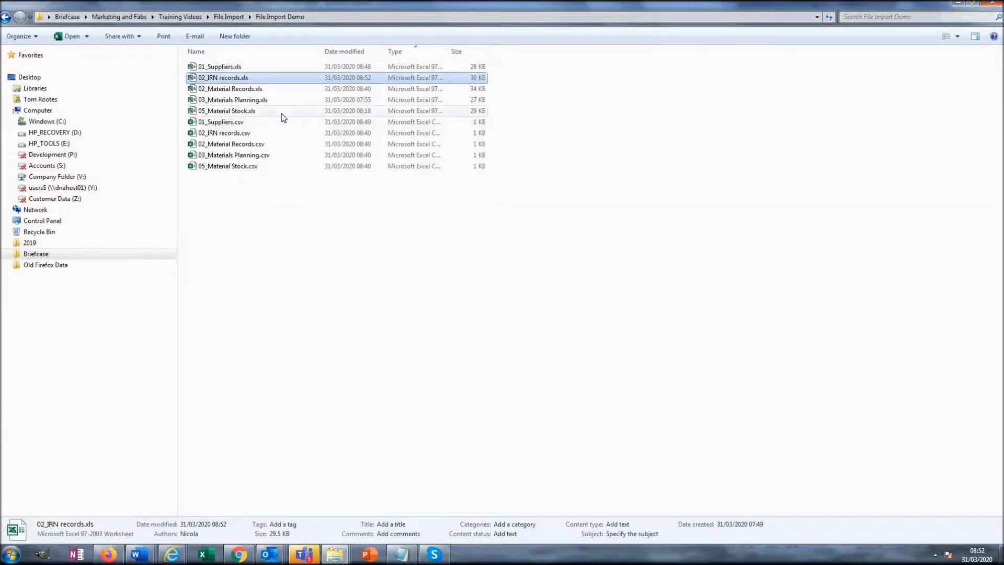
Open 03_Materials Planning.csv and correct the IRN in cell A1 to TRJ00001
{"action": "double_click", "coordinate": [245, 156]}
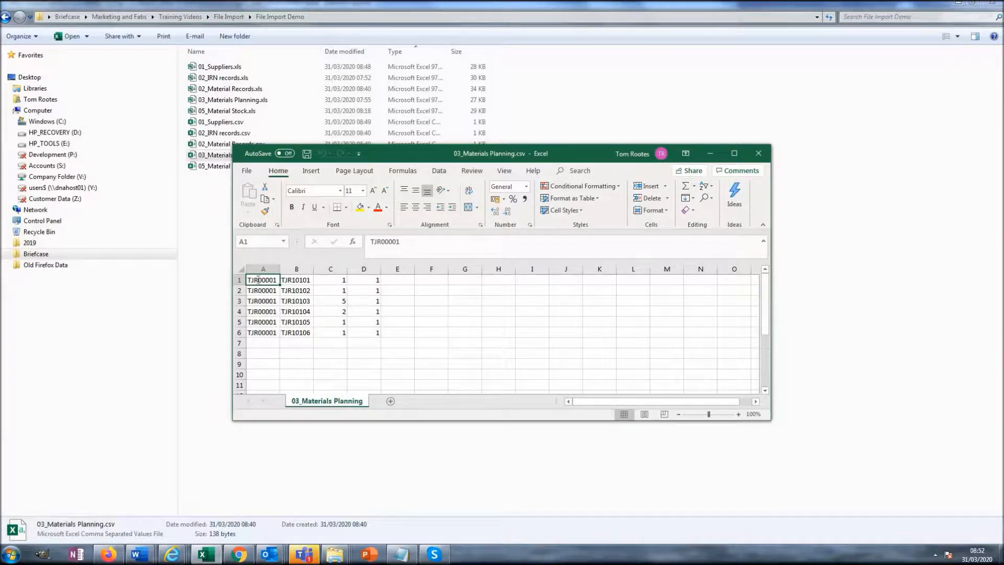
{"action": "double_click", "coordinate": [258, 280]}
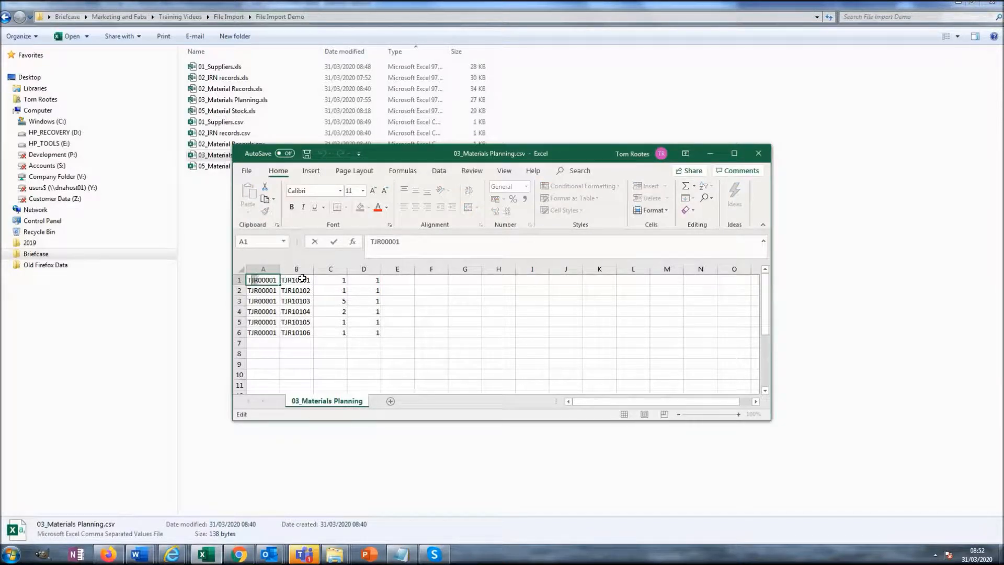
{"action": "key", "text": "BackSpace"}
{"action": "key", "text": "BackSpace"}
{"action": "type", "text": "RJ"}
{"action": "key", "text": "Return"}
Copy the corrected IRN from A1 into cells A2 to A6, then save and close 03_Materials Planning.csv
{"action": "left_click", "coordinate": [272, 281]}
{"action": "key", "text": "ctrl+c"}
{"action": "key", "text": "Down"}
{"action": "key", "text": "ctrl+v"}
{"action": "key", "text": "Down"}
{"action": "key", "text": "ctrl+v"}
{"action": "key", "text": "Down"}
{"action": "key", "text": "ctrl+v"}
{"action": "key", "text": "Down"}
{"action": "key", "text": "ctrl+v"}
{"action": "key", "text": "Down"}
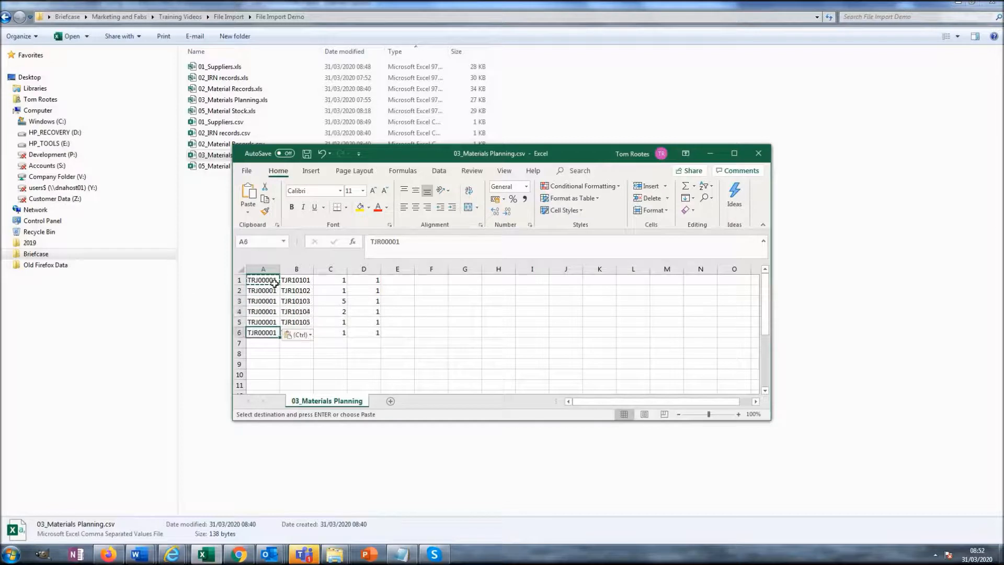
{"action": "key", "text": "ctrl+v"}
{"action": "left_click", "coordinate": [307, 154]}
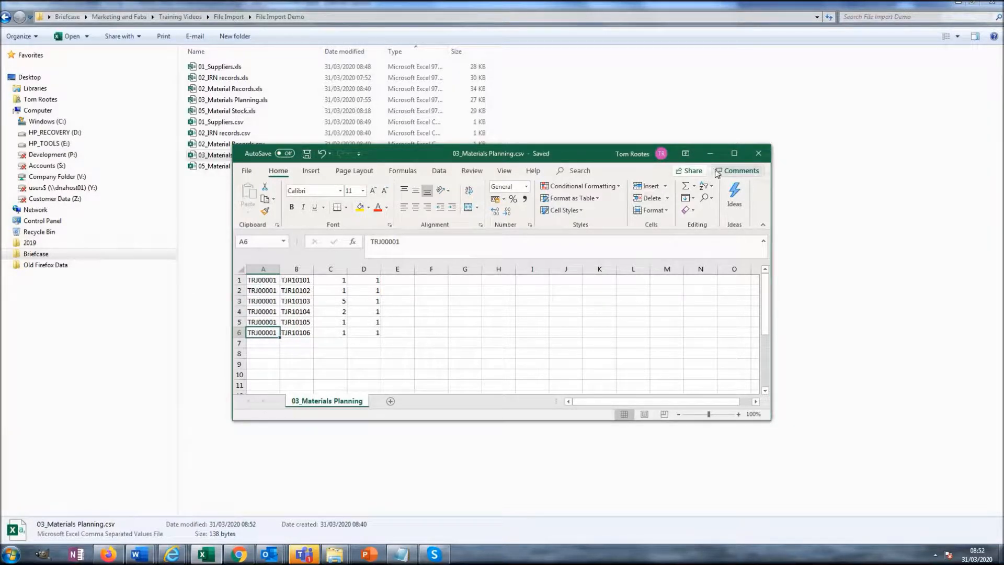
{"action": "left_click", "coordinate": [759, 154]}
Return to Redthorn's File Import form and import the corrected 03_Materials Planning.csv in CSV format into the Materials Planning database
{"action": "mouse_move", "coordinate": [172, 554]}
{"action": "left_click", "coordinate": [306, 473]}
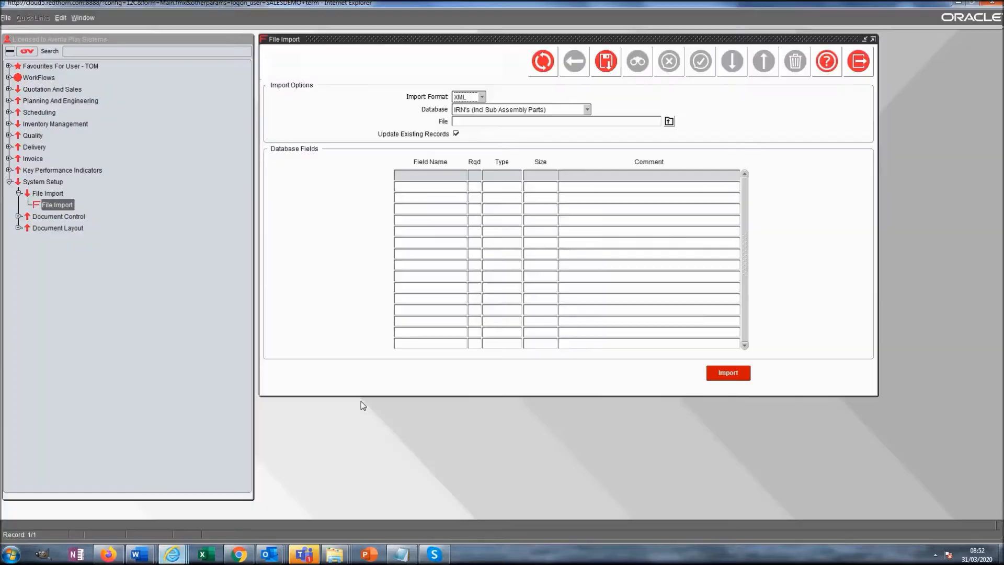
{"action": "left_click", "coordinate": [586, 110]}
{"action": "left_click", "coordinate": [518, 127]}
{"action": "left_click", "coordinate": [670, 122]}
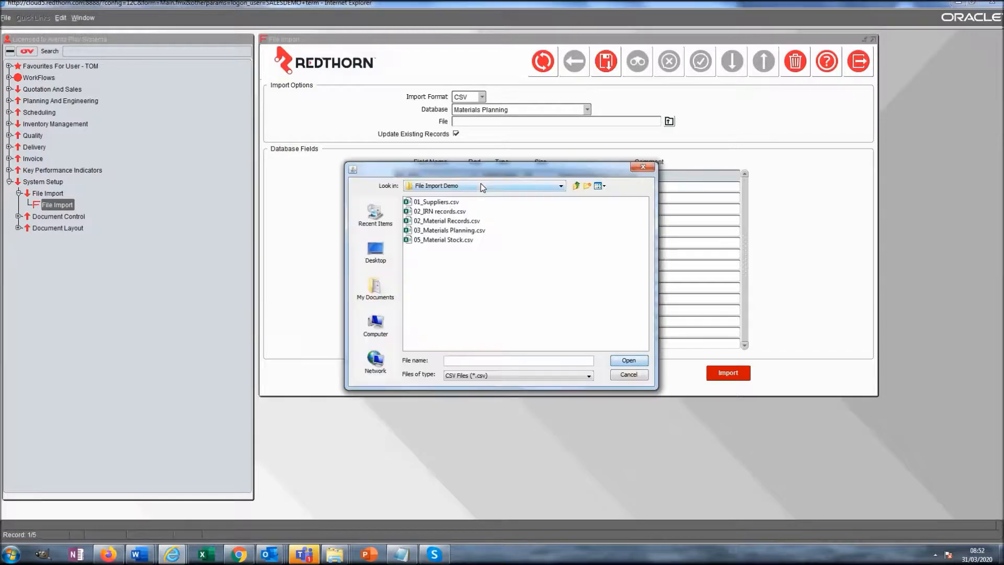
{"action": "double_click", "coordinate": [463, 230]}
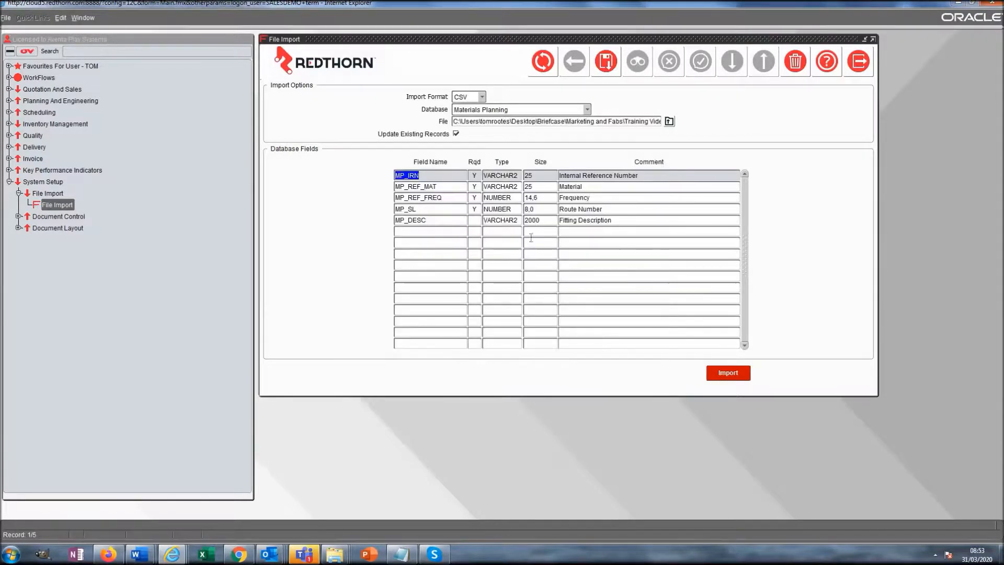
{"action": "left_click", "coordinate": [718, 372]}
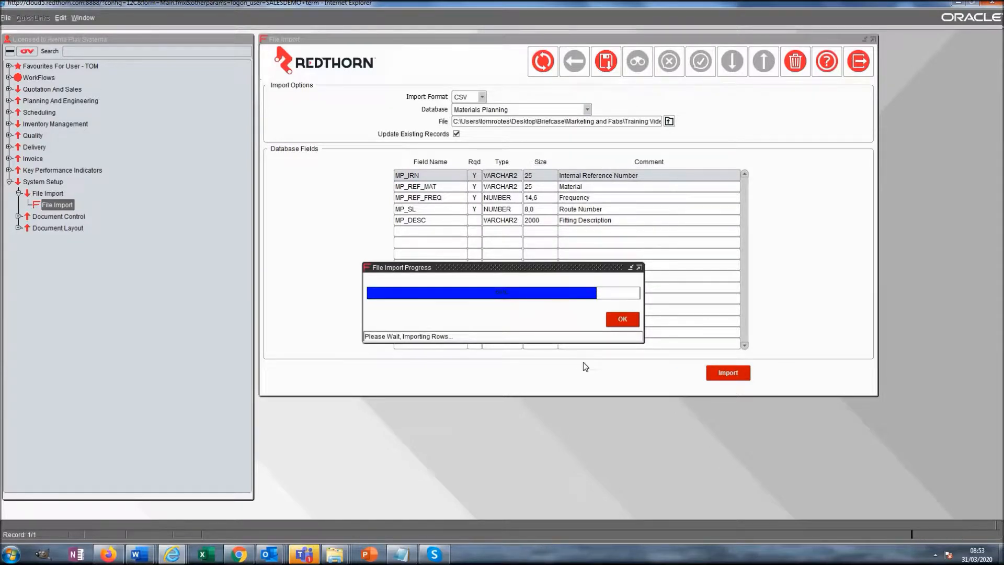
{"action": "left_click", "coordinate": [624, 319]}
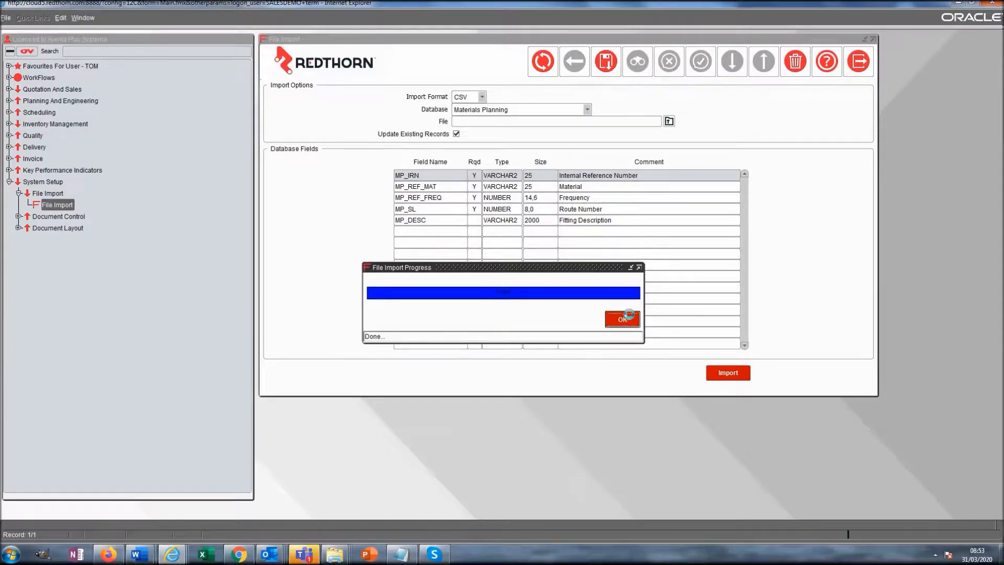
Import 05_Material Stock.csv into the Material Stock database, save and exit the File Import form
{"action": "left_click", "coordinate": [670, 121]}
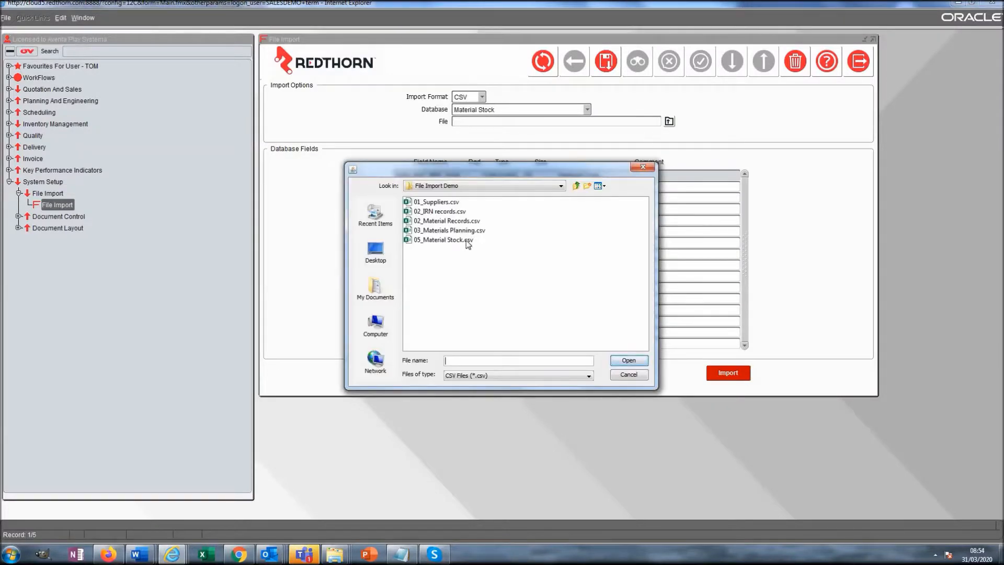
{"action": "double_click", "coordinate": [445, 240]}
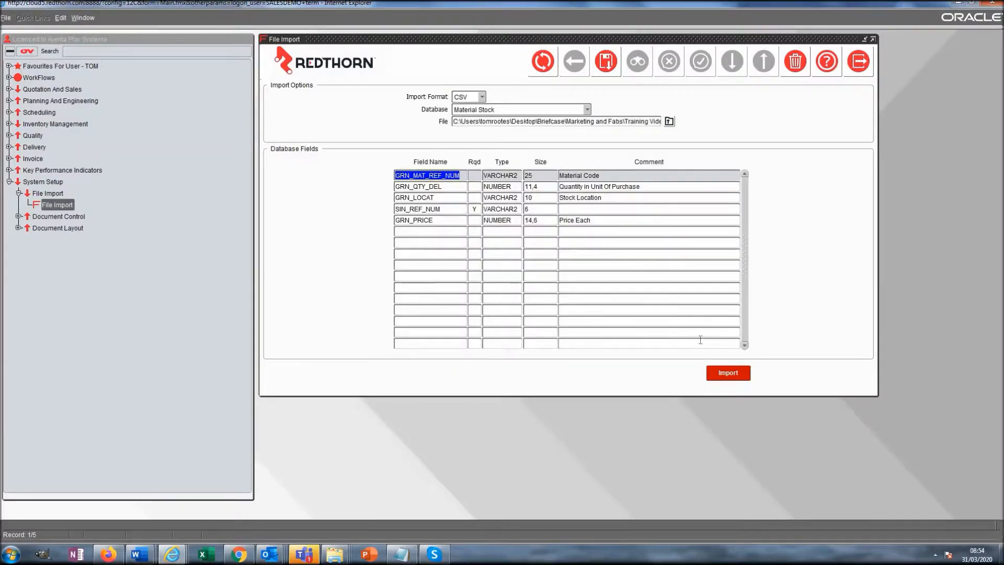
{"action": "left_click", "coordinate": [730, 374]}
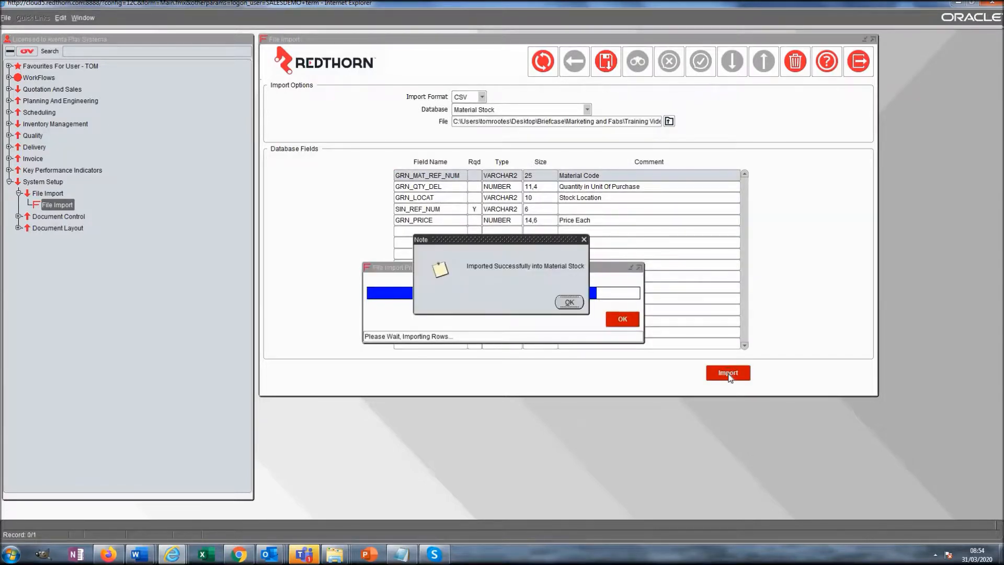
{"action": "left_click", "coordinate": [580, 307]}
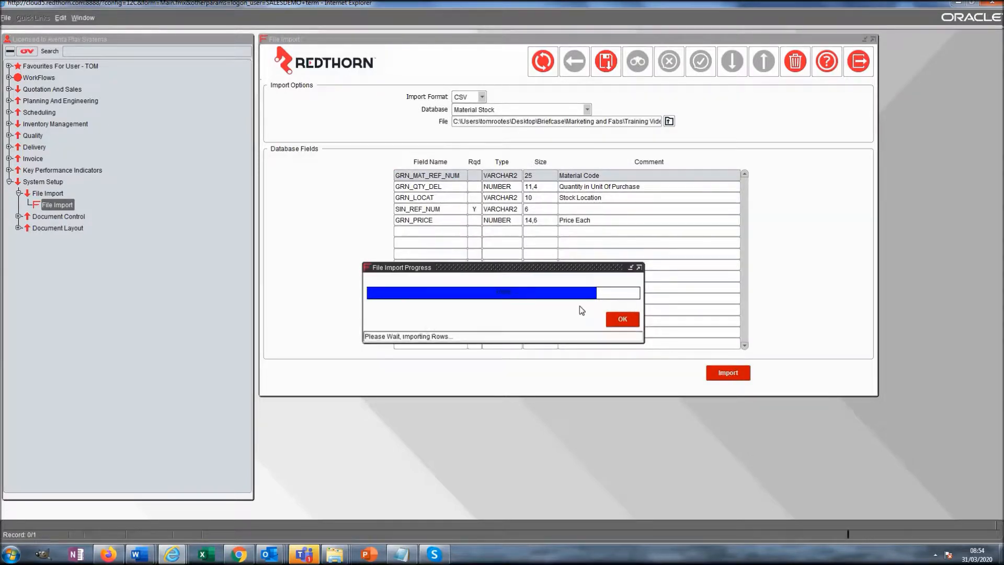
{"action": "left_click", "coordinate": [622, 319]}
{"action": "left_click", "coordinate": [611, 68]}
{"action": "left_click", "coordinate": [859, 61]}
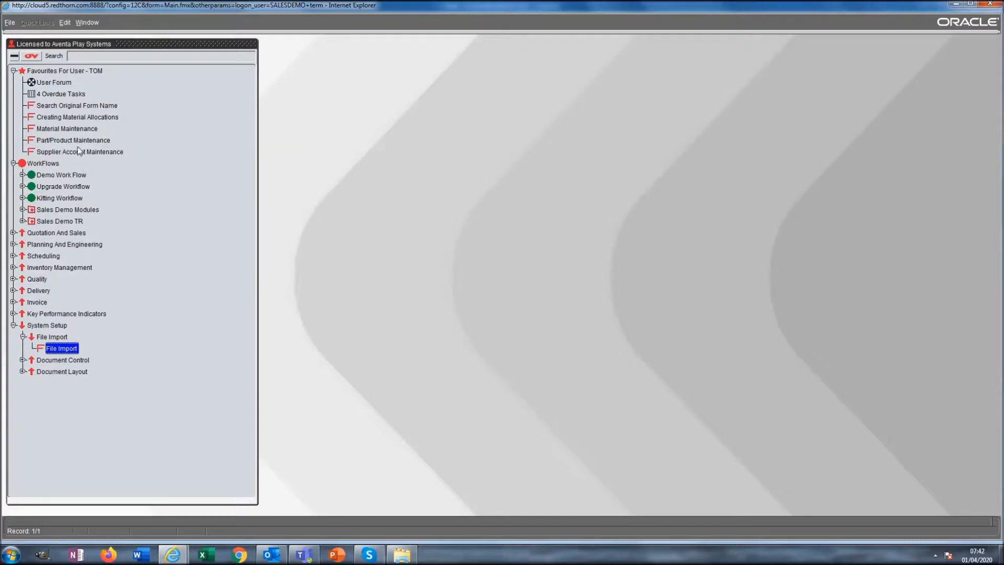
Look up TJ ENGINEERING in Supplier Account Maintenance using the search t%, check its record and exit the form
{"action": "double_click", "coordinate": [78, 152]}
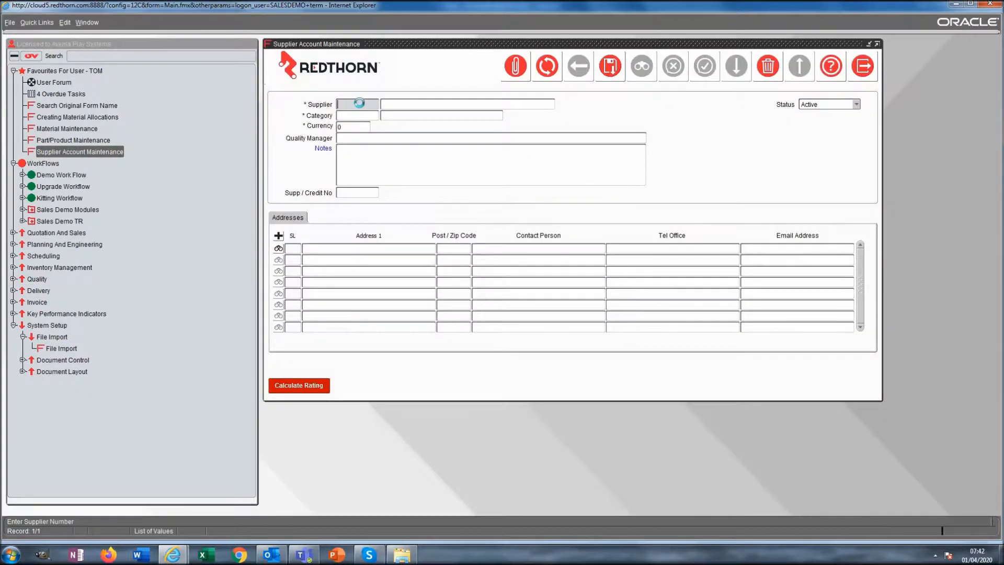
{"action": "type", "text": "t%"}
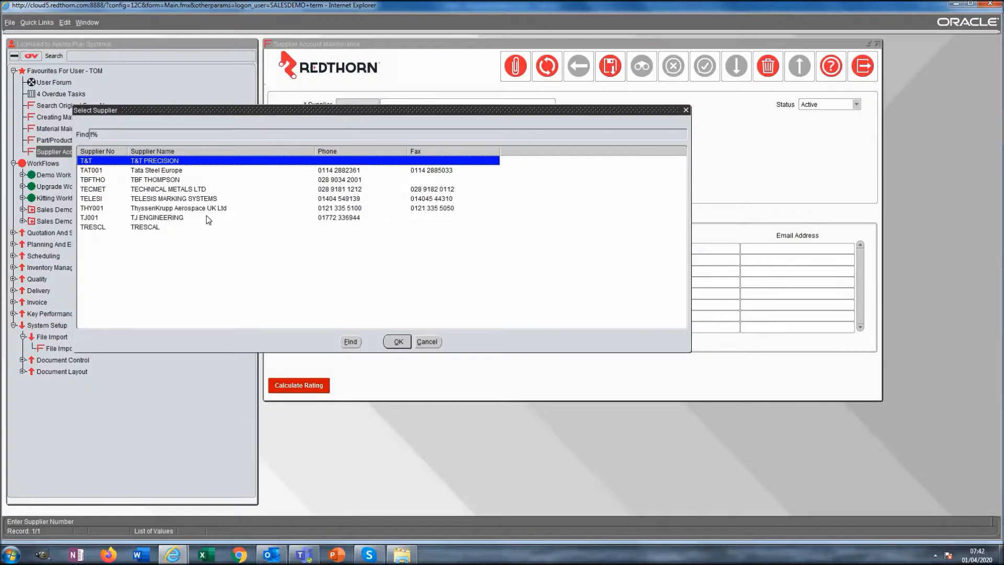
{"action": "double_click", "coordinate": [209, 218]}
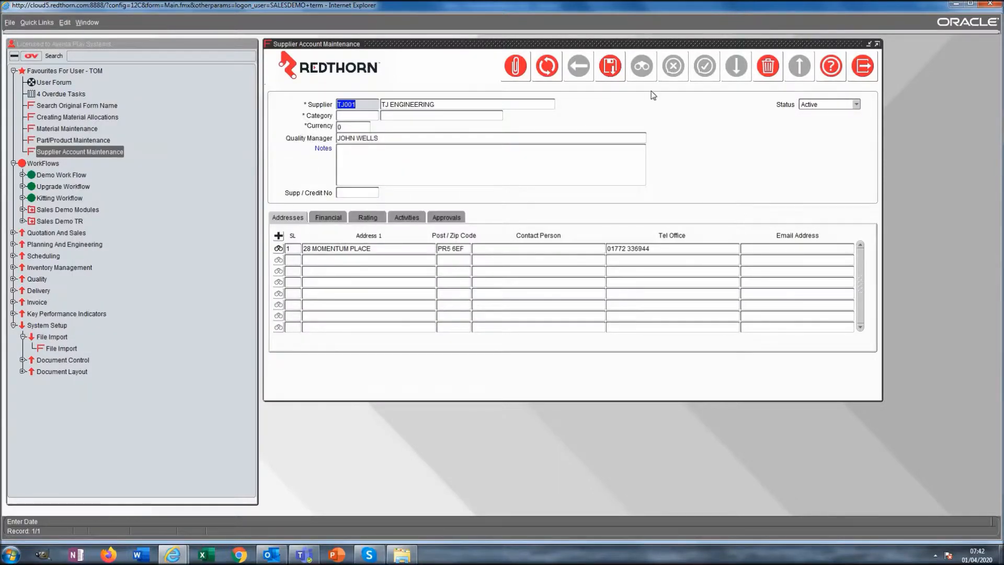
{"action": "left_click", "coordinate": [863, 66]}
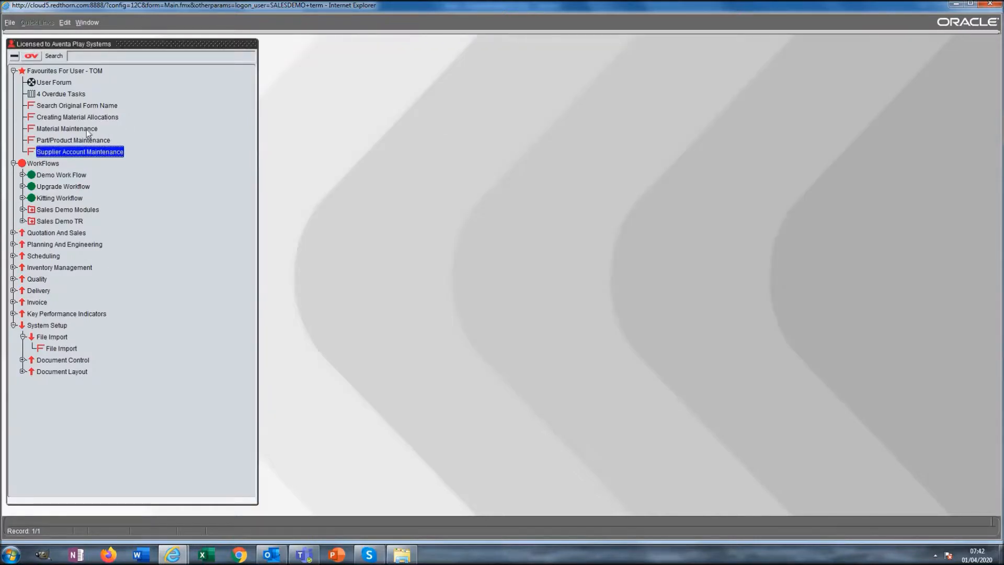
Search Material Maintenance for TJR1010%, check the TJR10101 HINGE LINK PIN record and exit without saving
{"action": "double_click", "coordinate": [80, 128]}
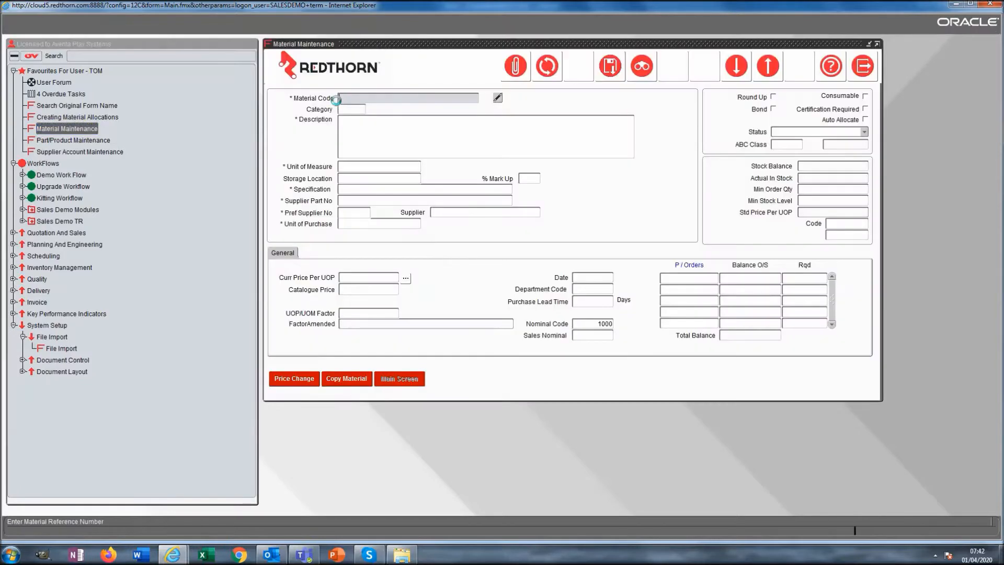
{"action": "type", "text": "tJR1010%"}
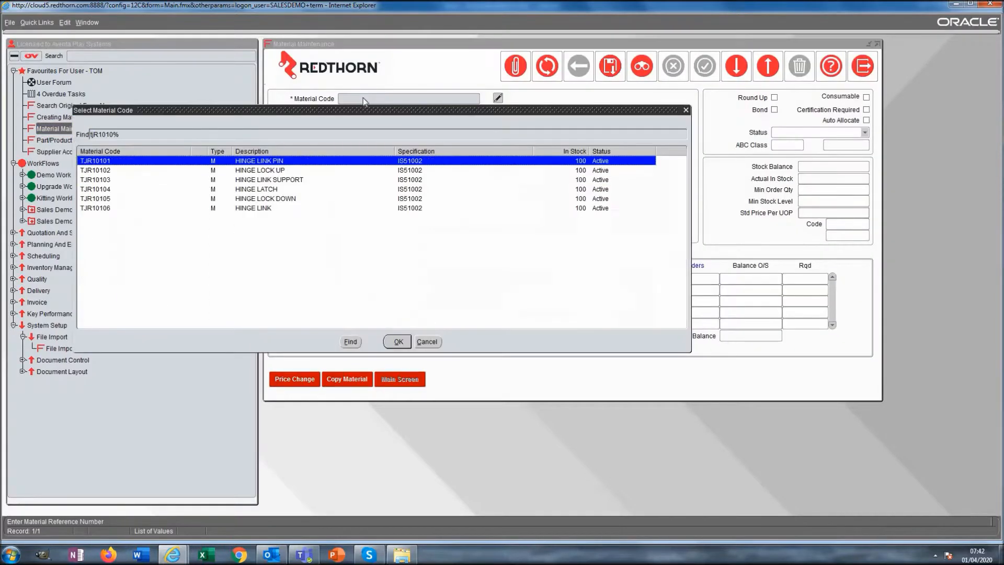
{"action": "double_click", "coordinate": [299, 165]}
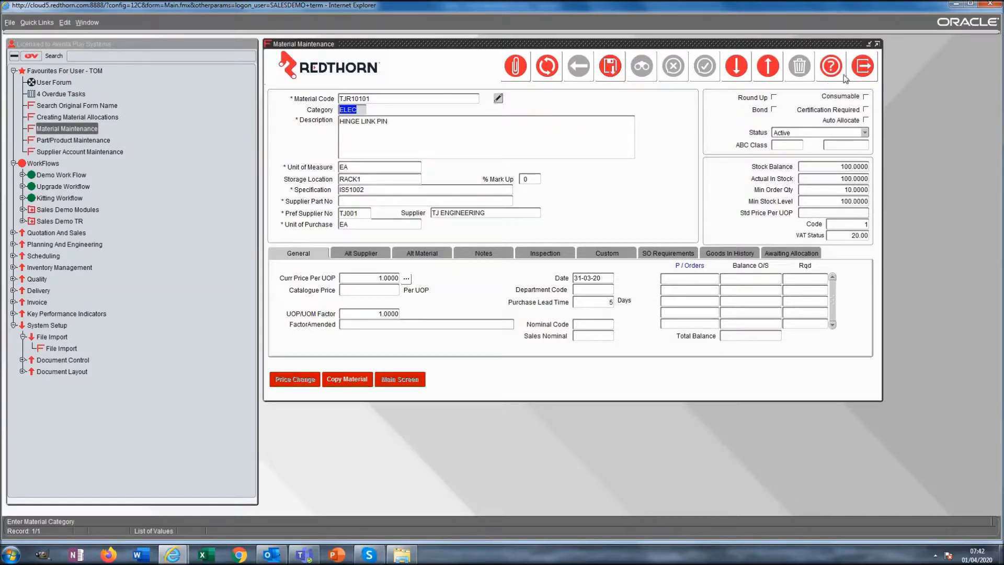
{"action": "left_click", "coordinate": [860, 68]}
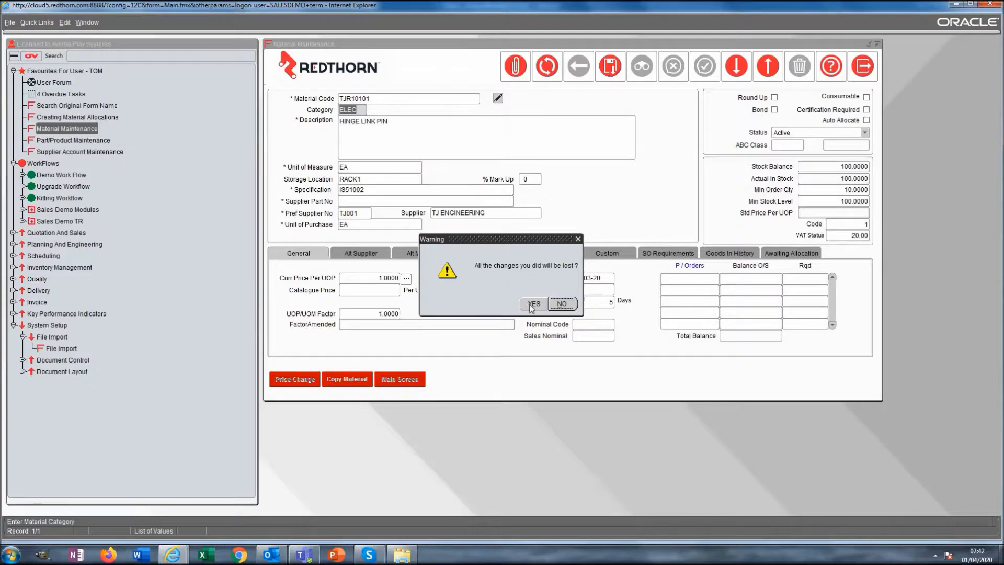
{"action": "left_click", "coordinate": [529, 302]}
Find IRN TRJ00001 in Part/Product Maintenance with tr%, examine the materials in its planning and exit the planning form
{"action": "double_click", "coordinate": [63, 140]}
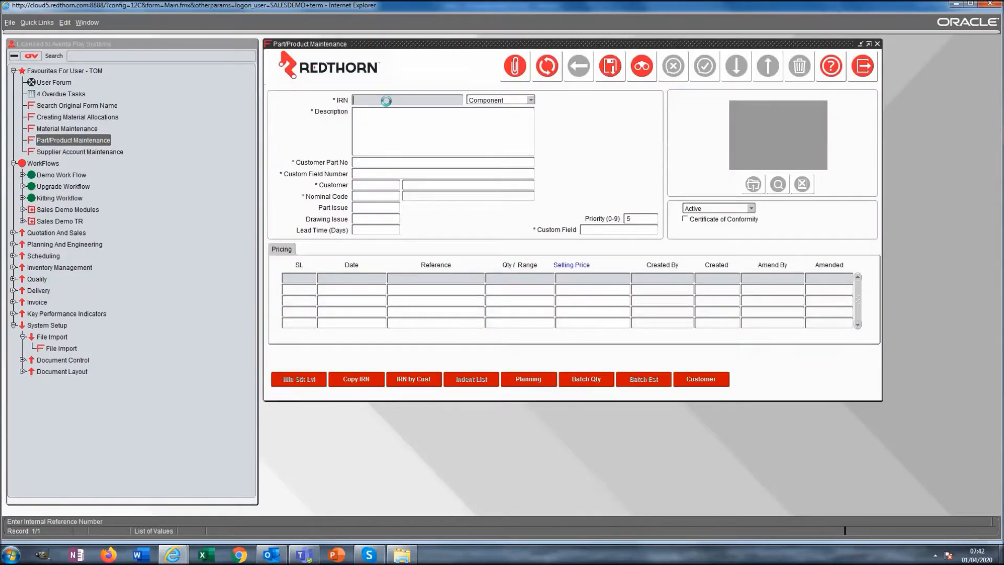
{"action": "double_click", "coordinate": [386, 101]}
{"action": "type", "text": "tr%"}
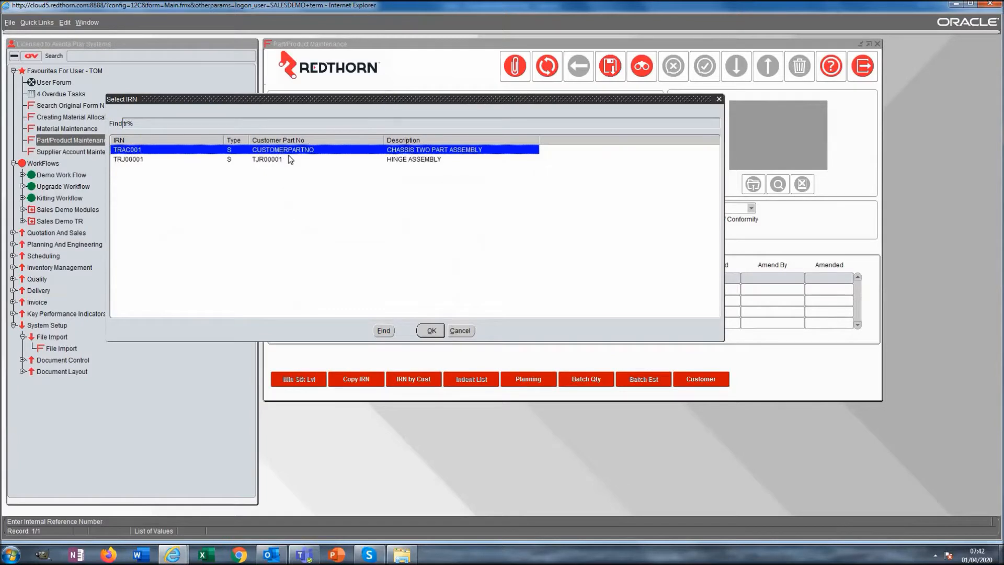
{"action": "double_click", "coordinate": [403, 160]}
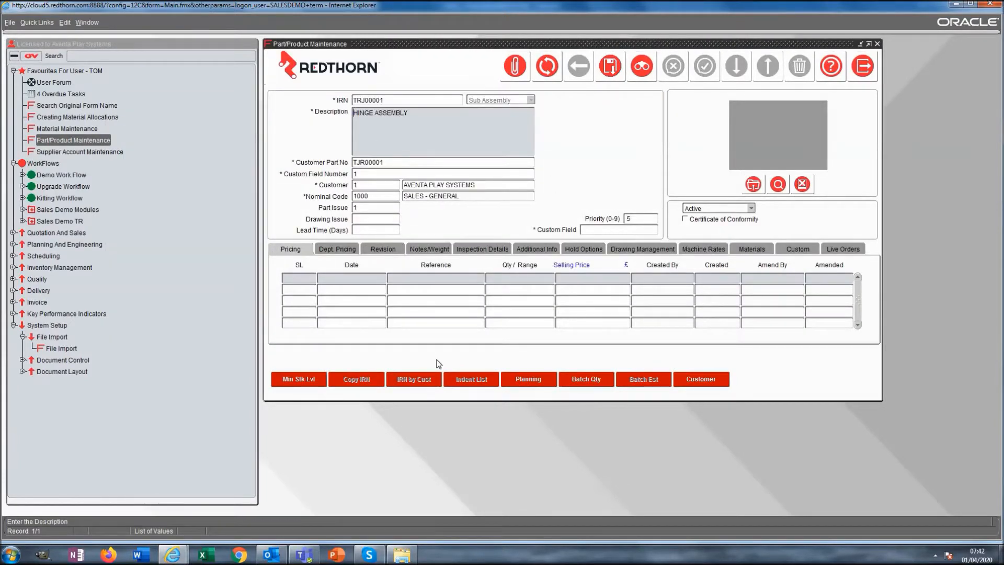
{"action": "left_click", "coordinate": [534, 379]}
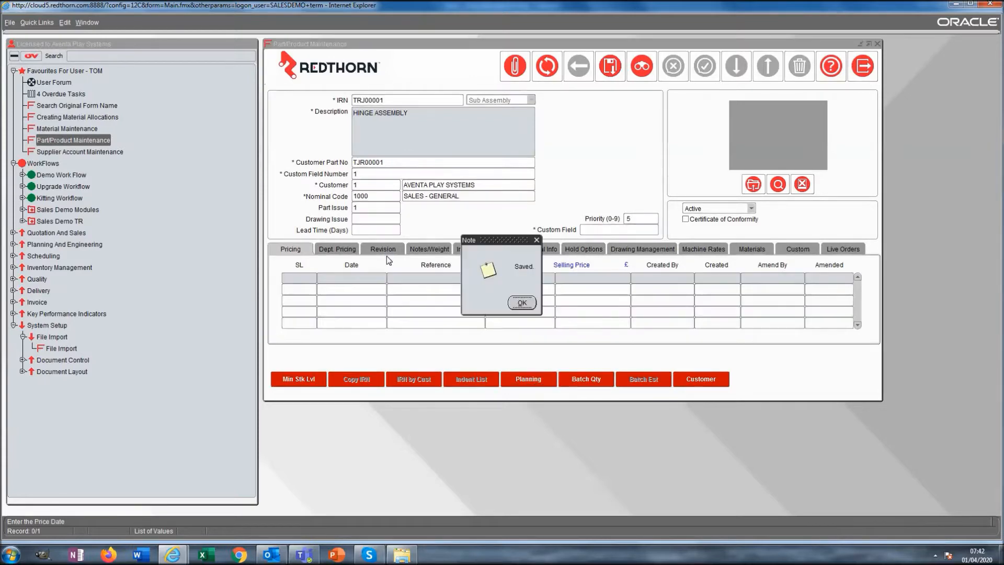
{"action": "left_click", "coordinate": [522, 302]}
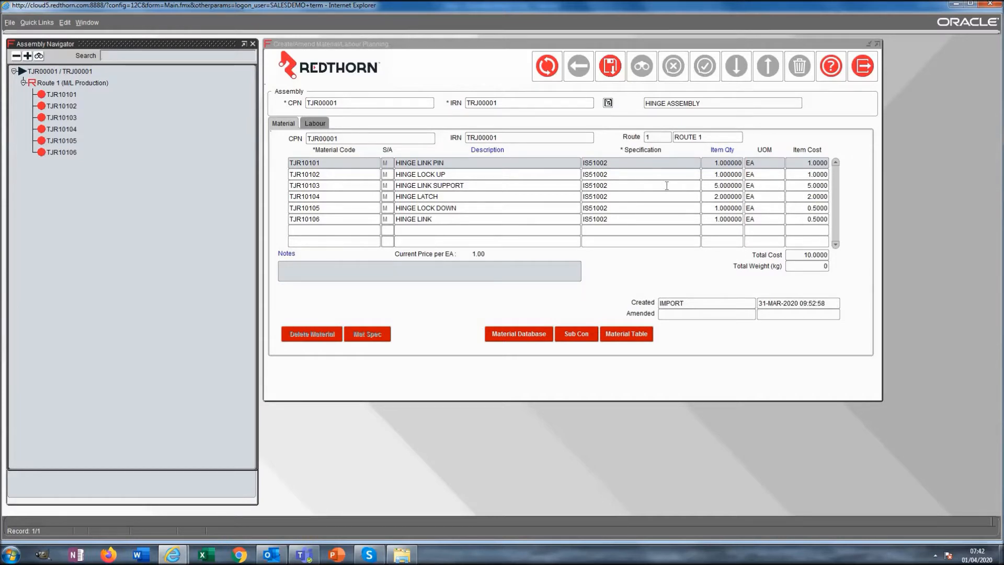
{"action": "left_click", "coordinate": [864, 68]}
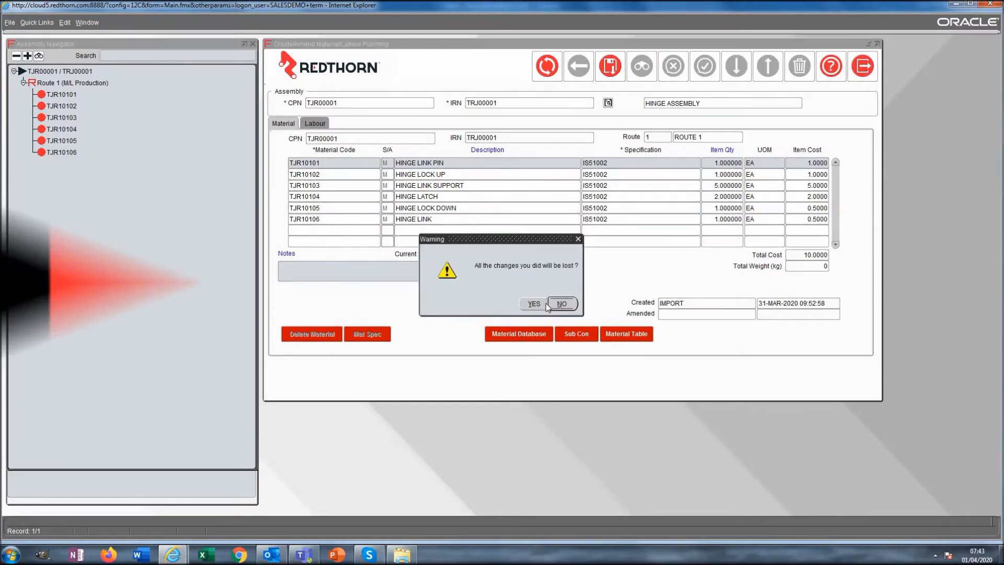